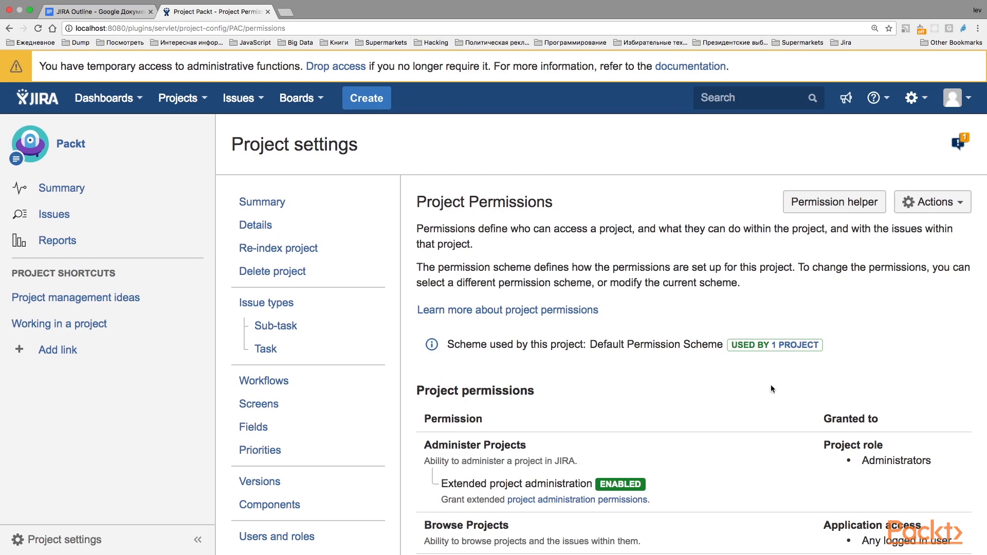
Examine the Packt project's permissions page, including the permission scheme in use and who each project permission is granted to
scroll(770, 384, "down", 3)
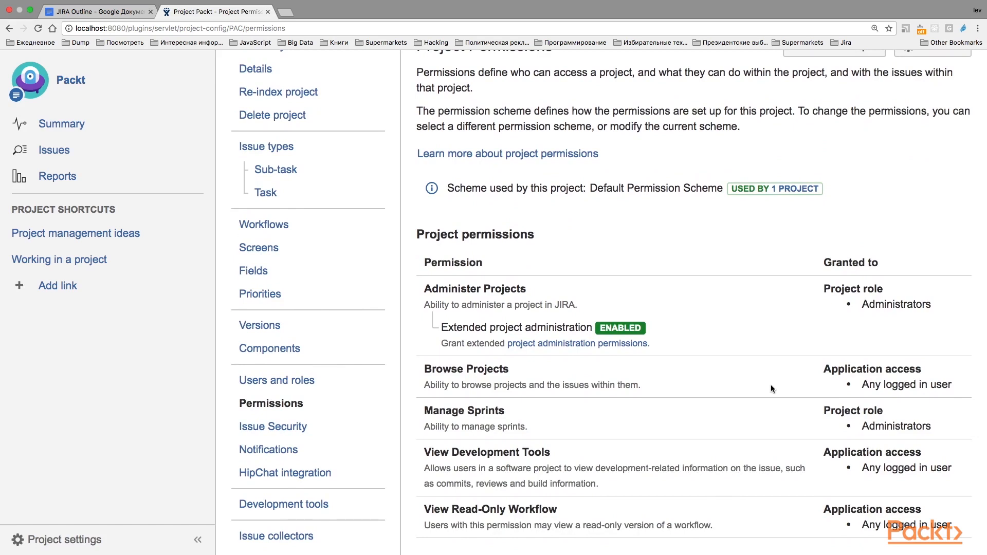
scroll(770, 389, "up", 3)
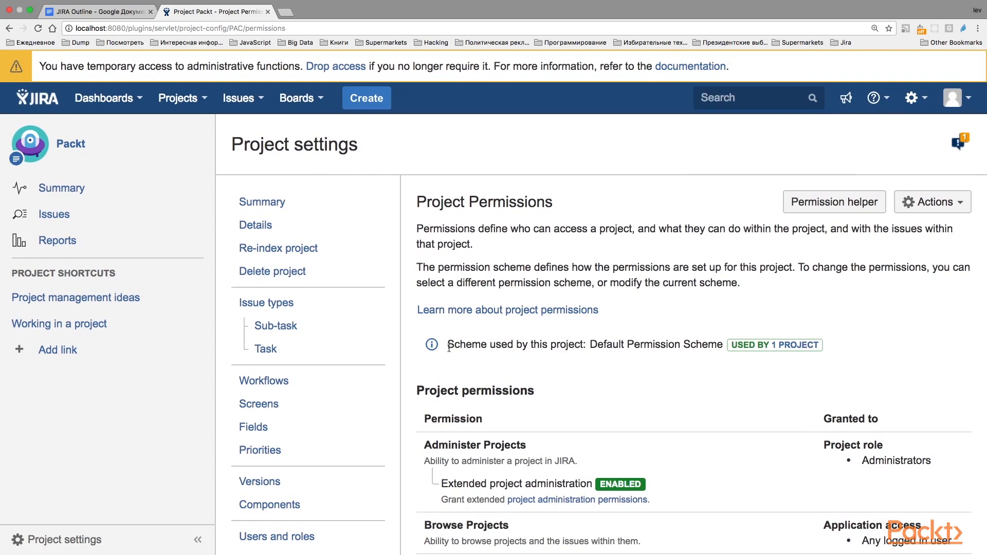
left_click_drag(449, 348, 723, 345)
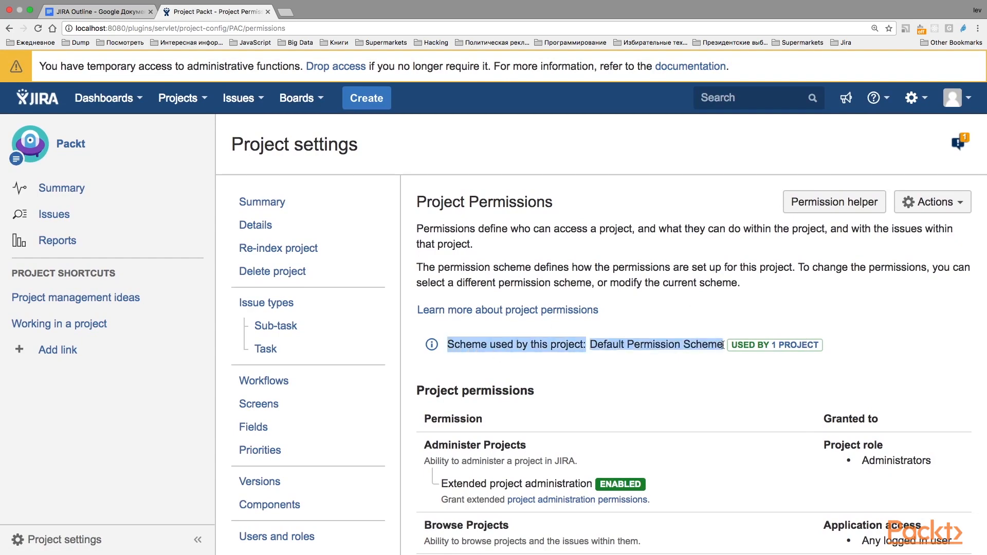
scroll(784, 380, "down", 5)
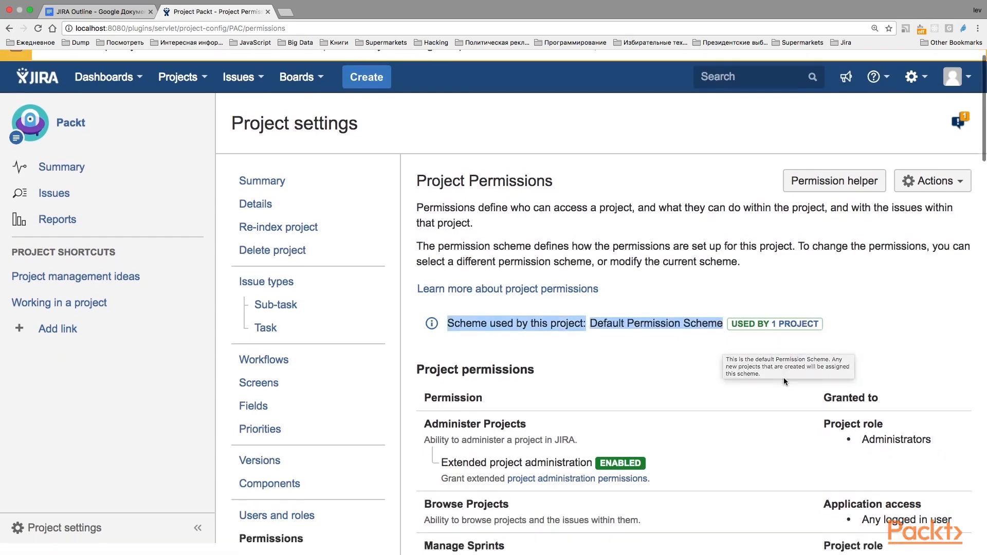
scroll(784, 381, "up", 1)
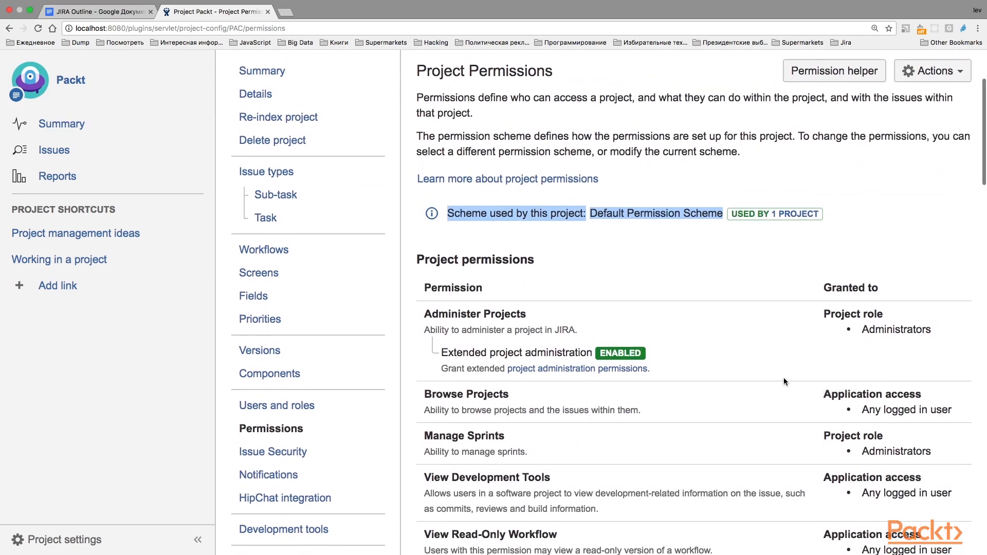
scroll(785, 382, "up", 2)
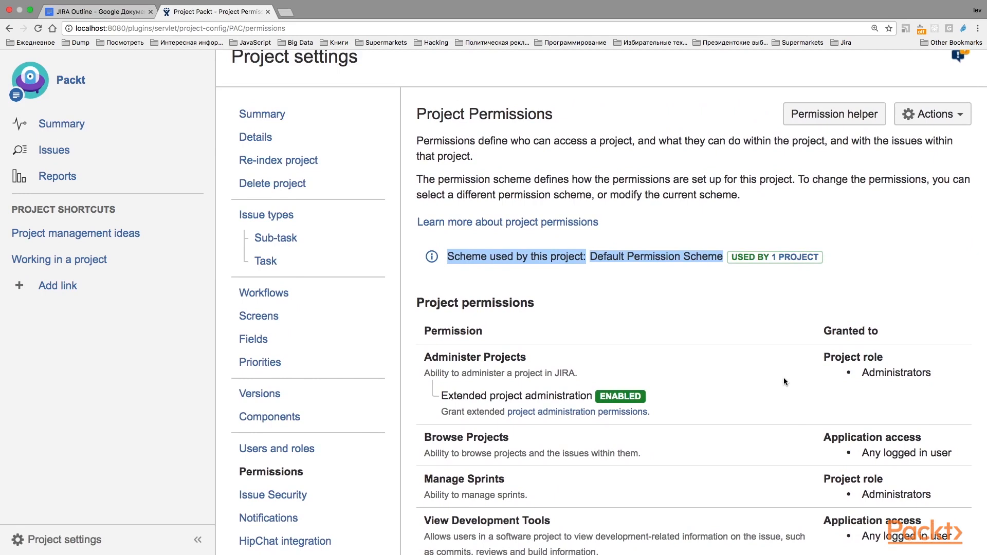
scroll(785, 381, "up", 2)
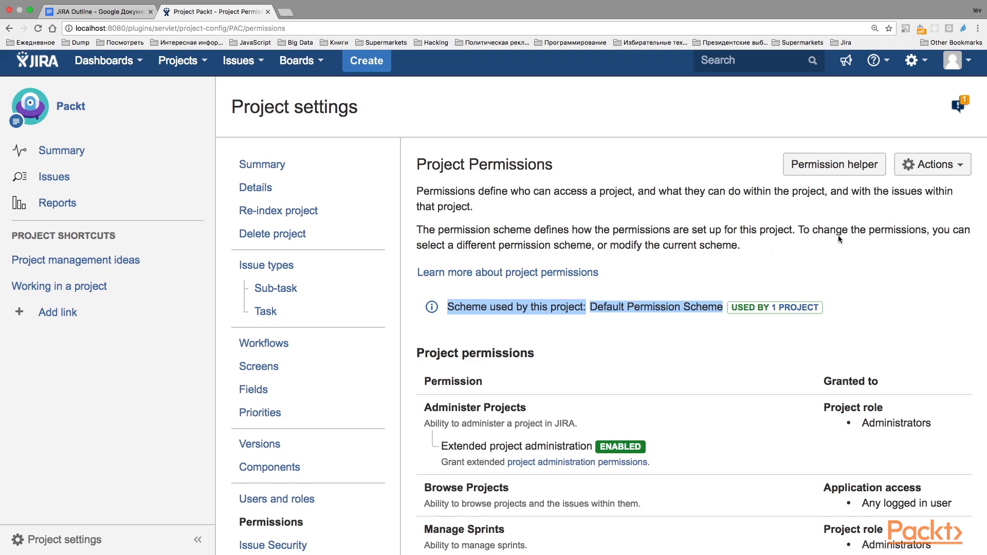
Try choosing Default software scheme as the project's permission scheme, and cancel without associating it
left_click(934, 165)
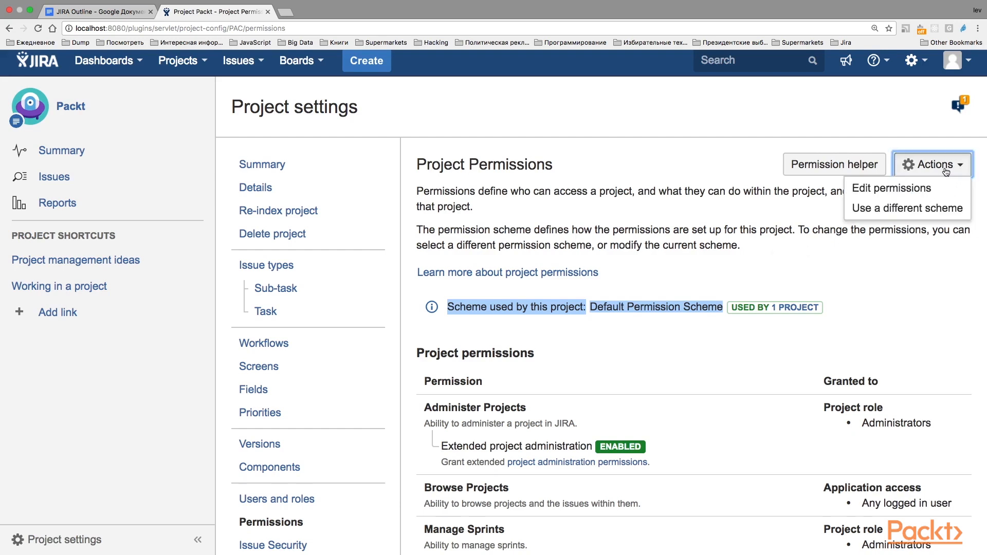
left_click(922, 211)
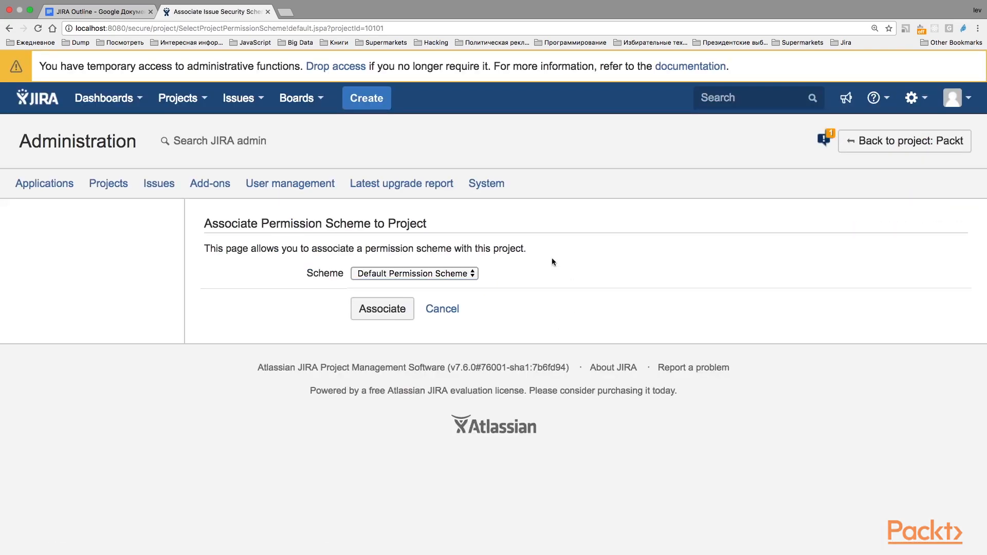
left_click(431, 275)
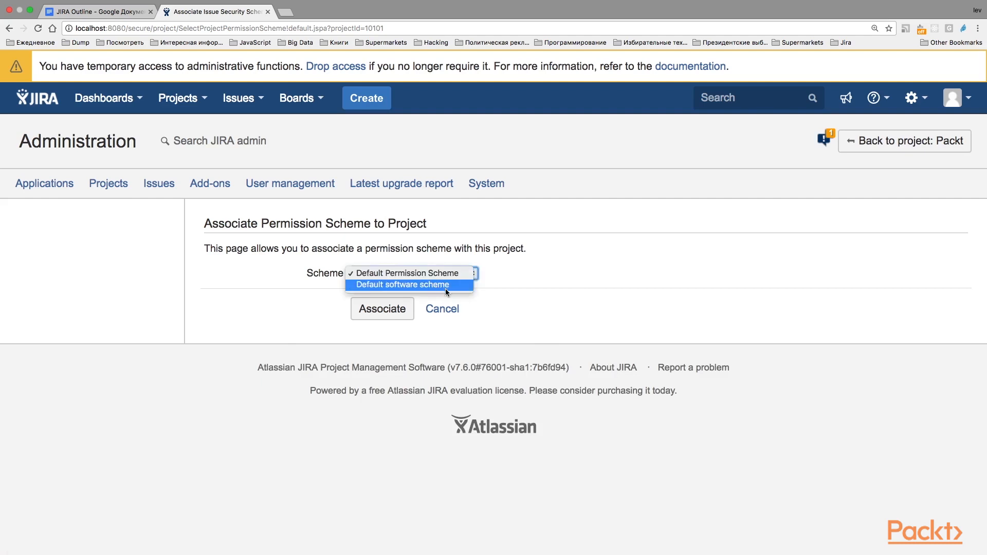
left_click(425, 287)
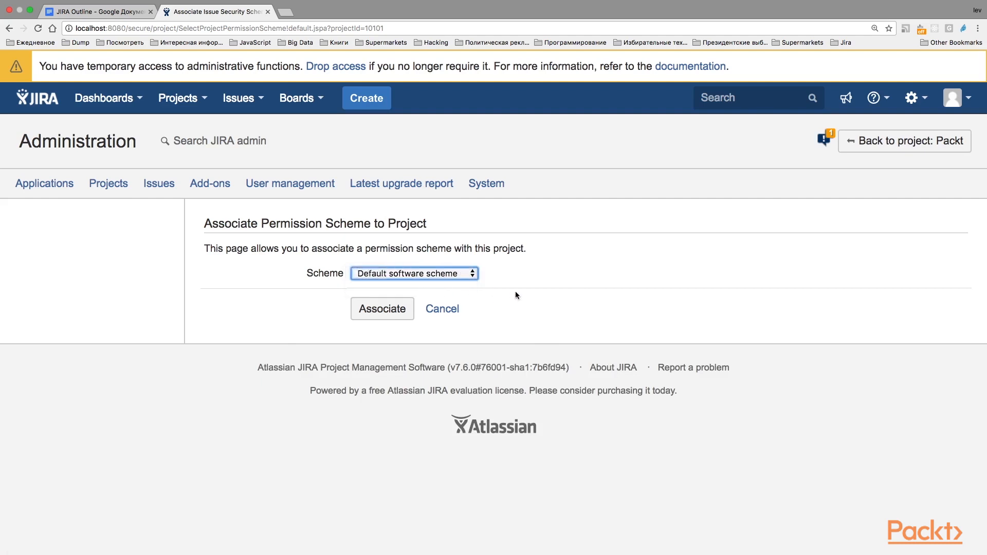
left_click(437, 315)
Open the project's Default Permission Scheme for editing its permissions
scroll(595, 301, "down", 2)
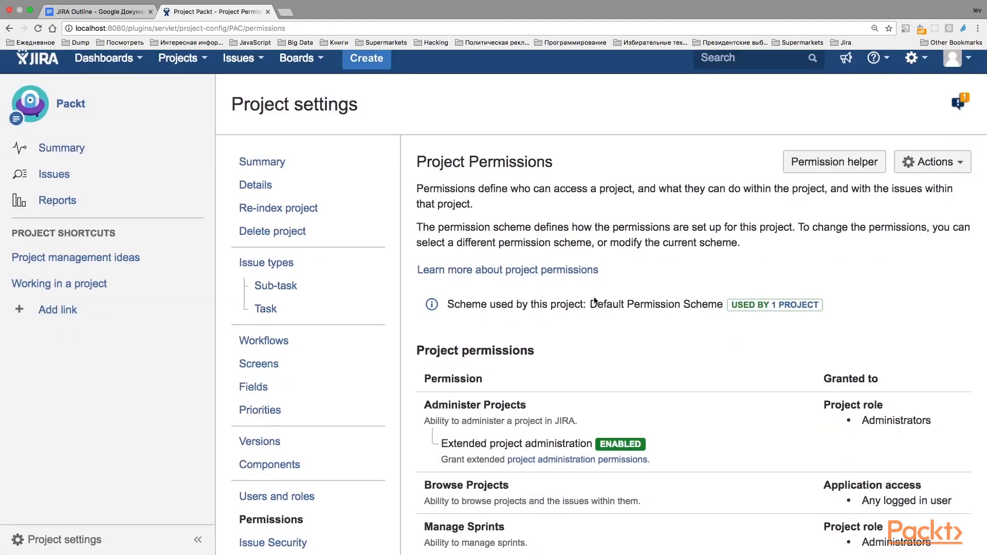
scroll(596, 301, "up", 2)
left_click(928, 201)
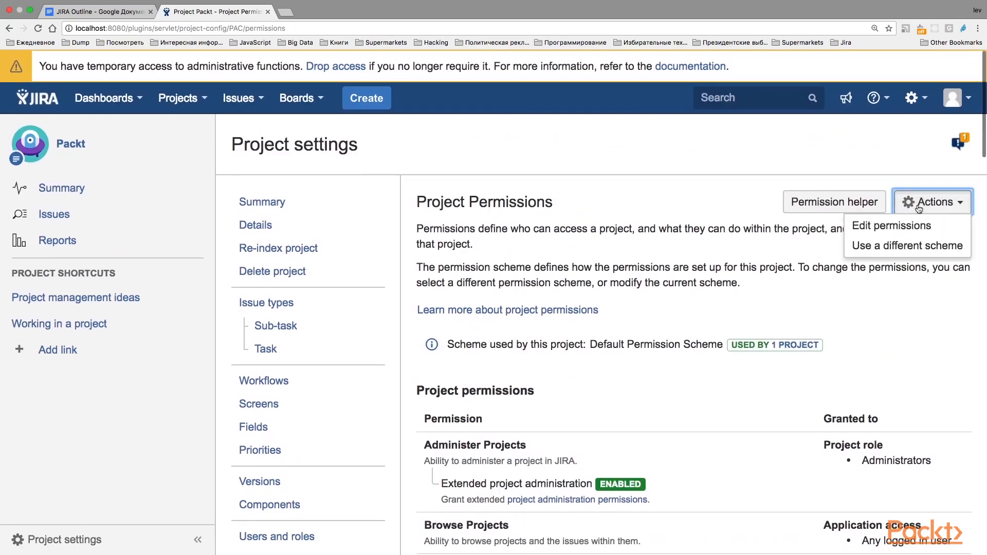
left_click(870, 225)
scroll(839, 331, "down", 3)
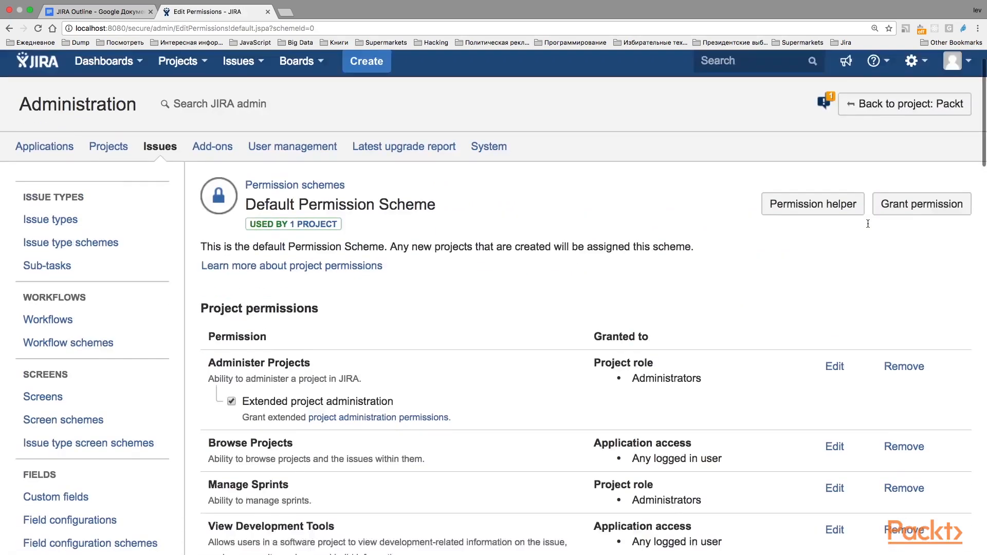
Edit the Administer Projects permission, show all grantee types and choose a single user by name as the grantee
left_click(835, 335)
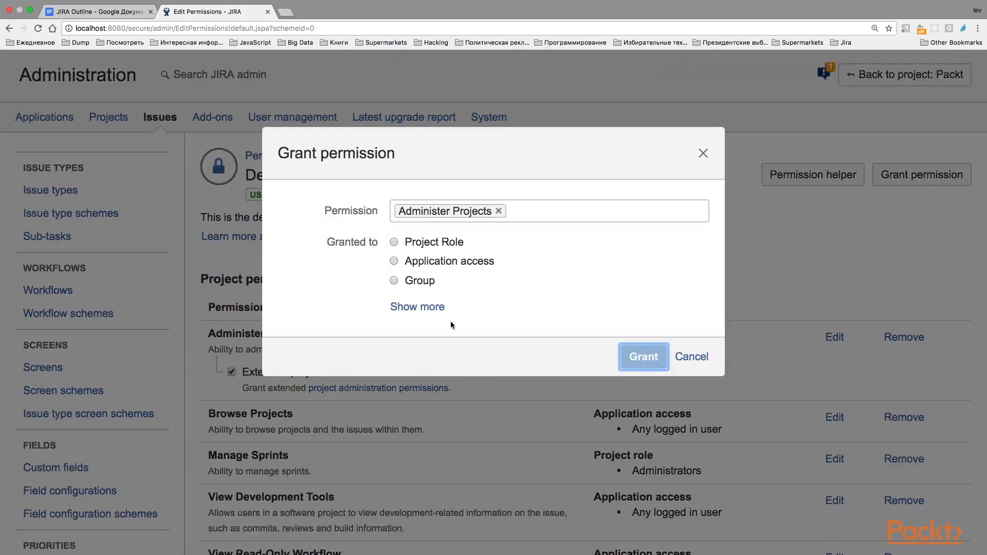
left_click(417, 307)
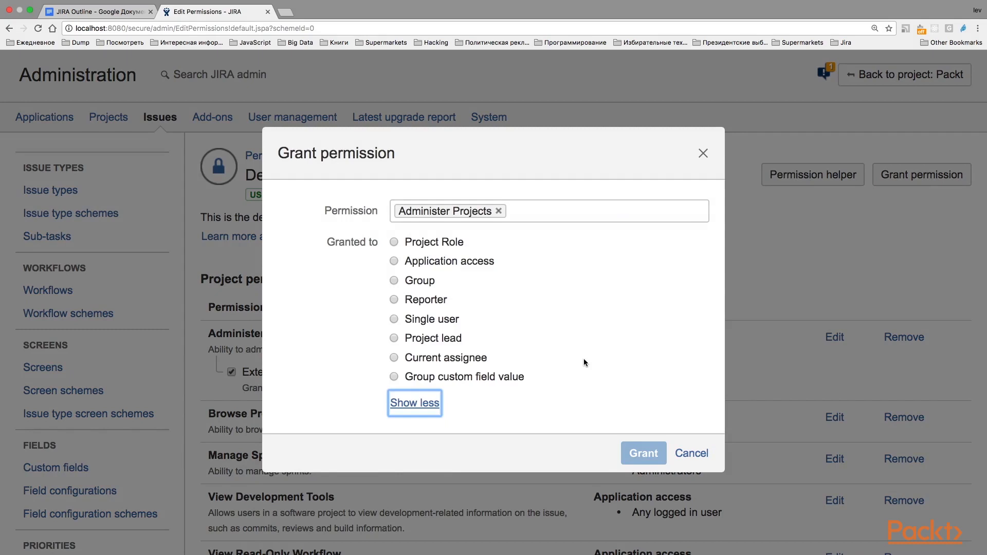
left_click(394, 320)
left_click(474, 345)
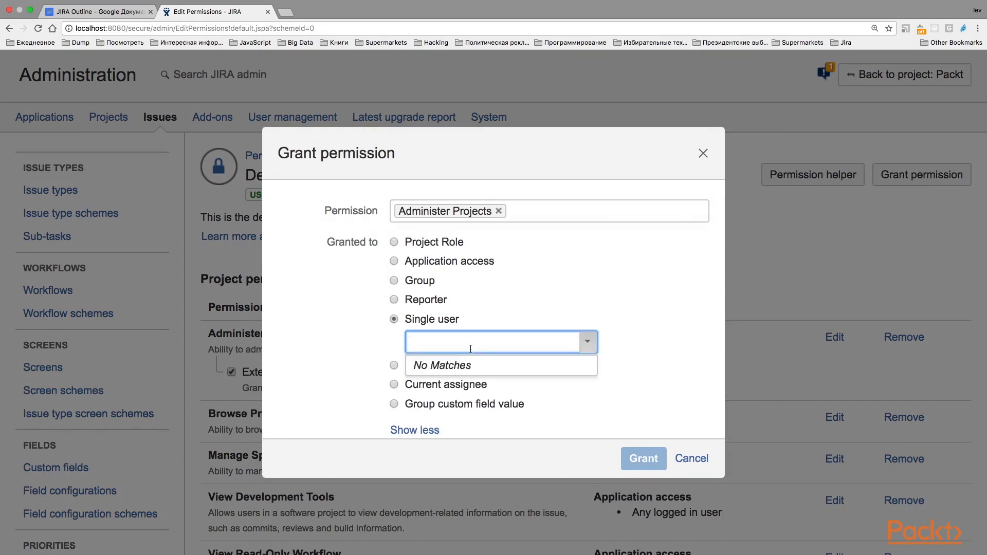
type("iev")
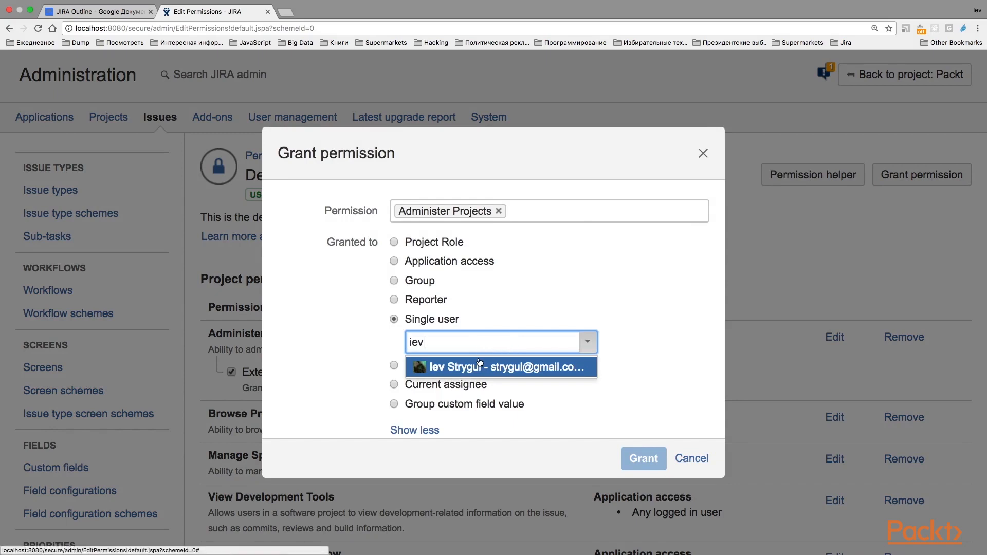
left_click(480, 364)
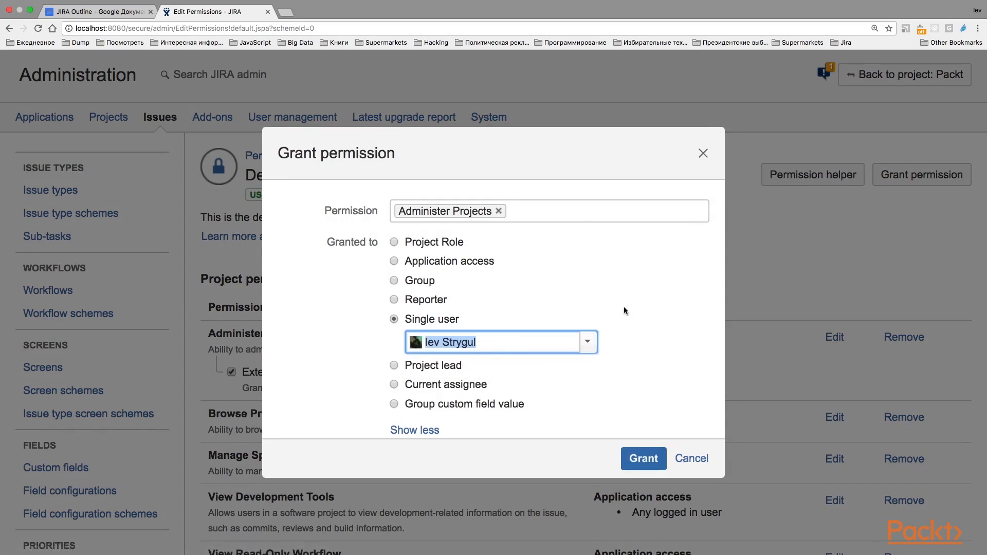
Switch the Administer Projects grantee to a group, trying jira-administrators and ending with jira-software-users
left_click(394, 282)
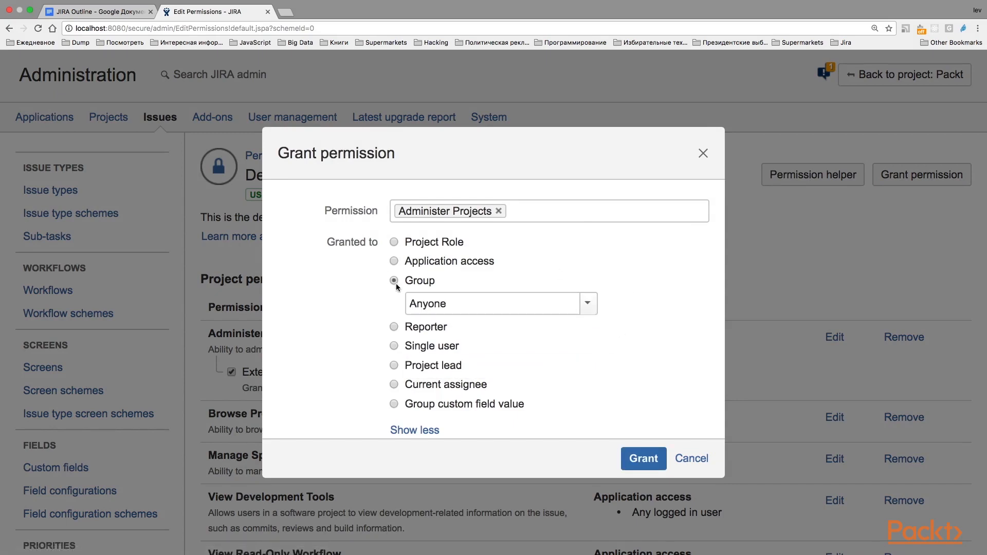
left_click(467, 303)
left_click(452, 344)
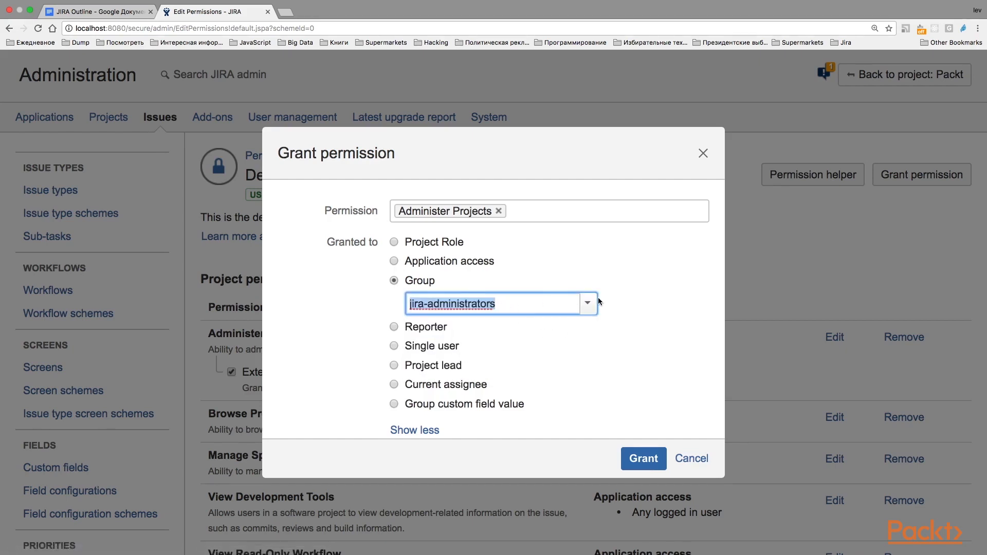
left_click(588, 304)
left_click(459, 379)
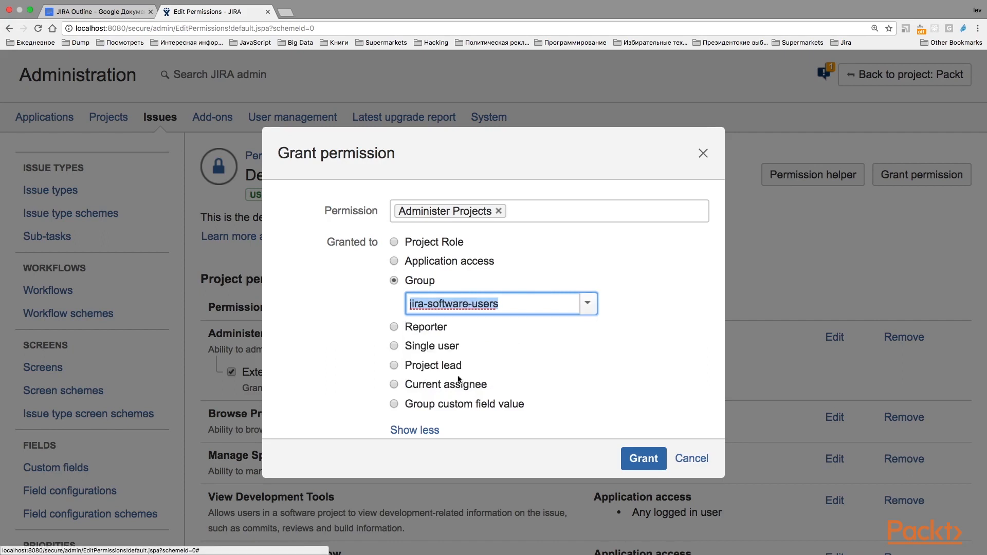
left_click(637, 317)
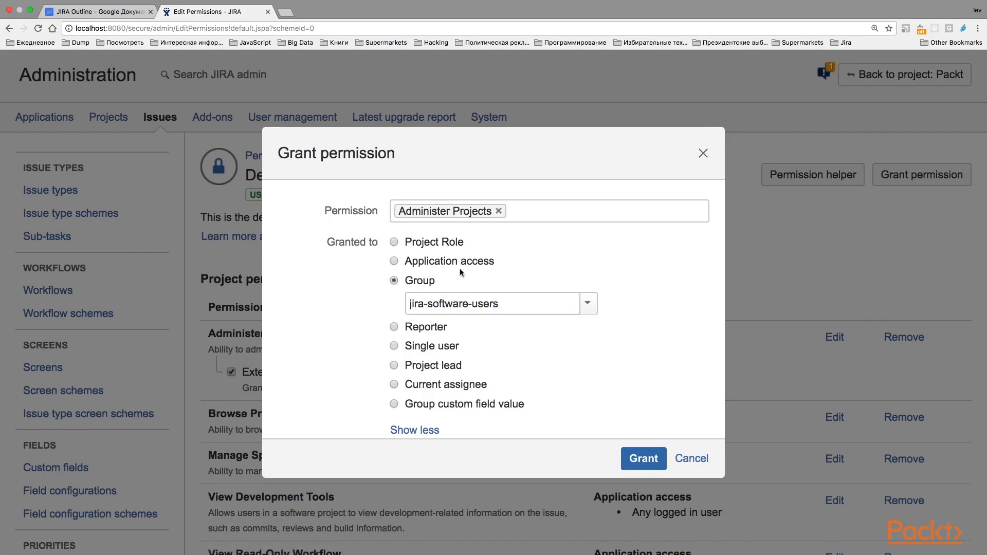
Switch the Administer Projects grantee to the project role Developers
left_click(394, 242)
left_click(472, 265)
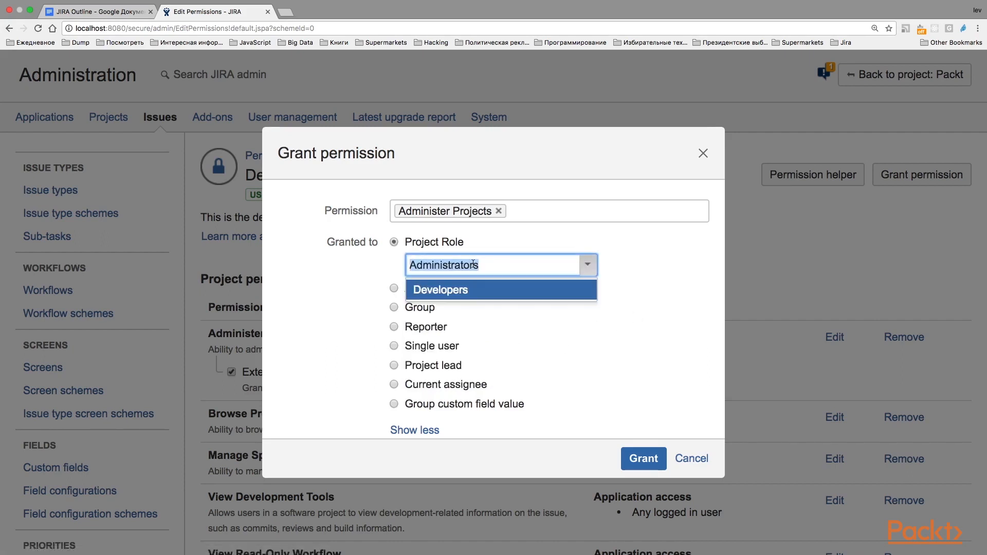
left_click(455, 293)
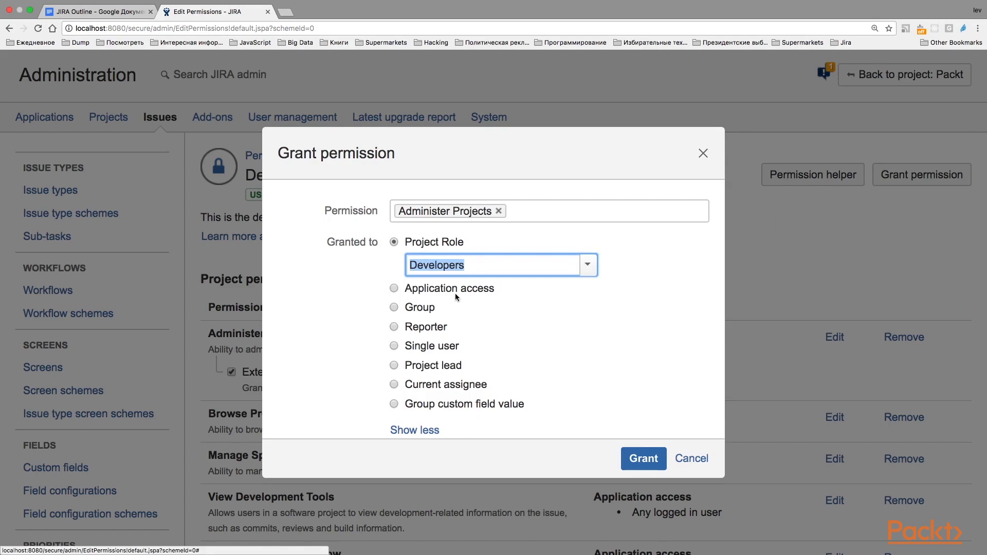
left_click(573, 311)
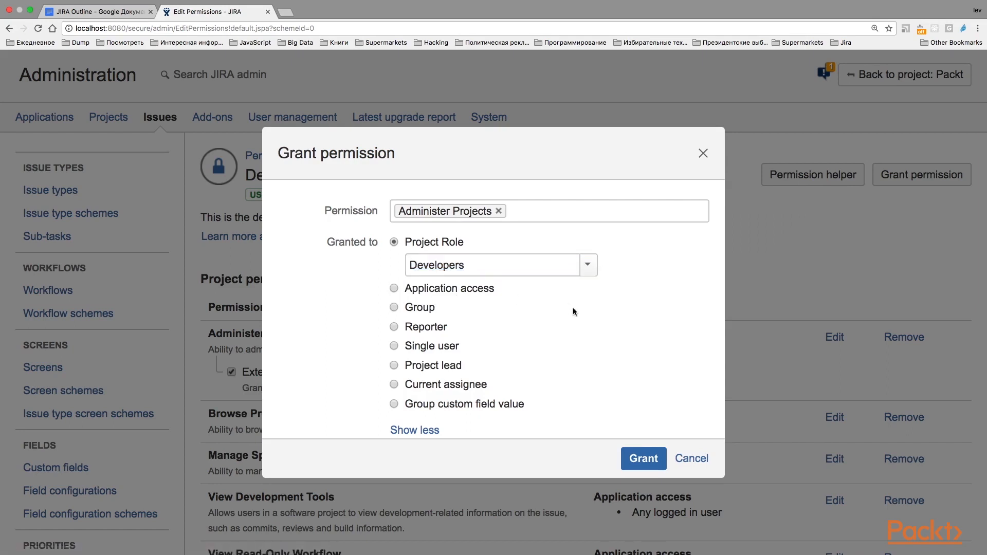
Try Reporter, Project lead, Current assignee and Group custom field value as grantee types, and cancel the permission grant
left_click(394, 328)
left_click(395, 339)
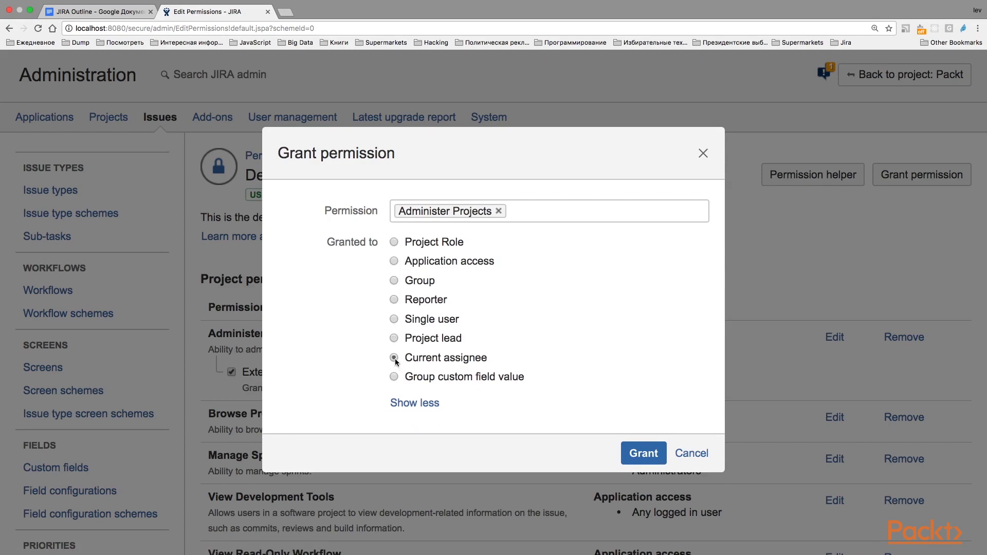
left_click(416, 377)
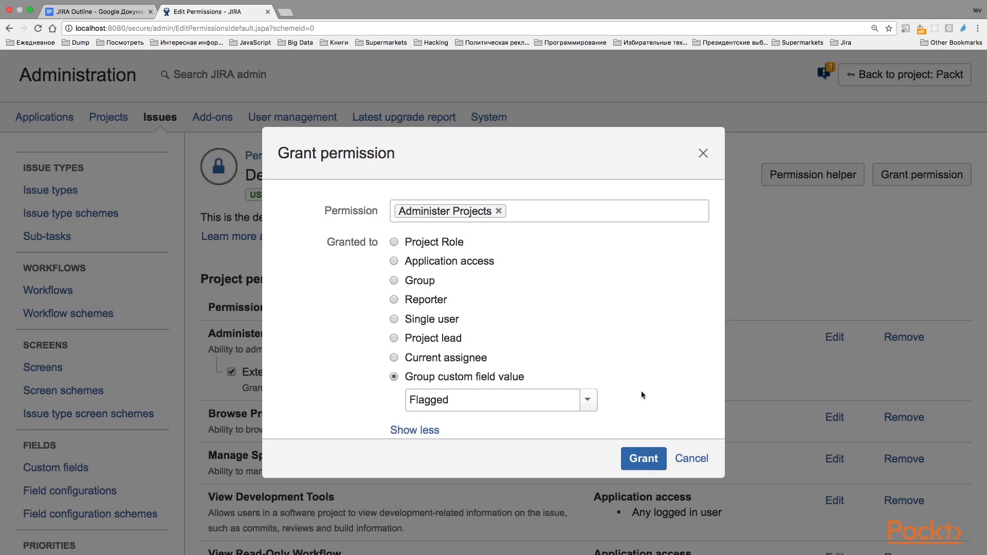
left_click(682, 457)
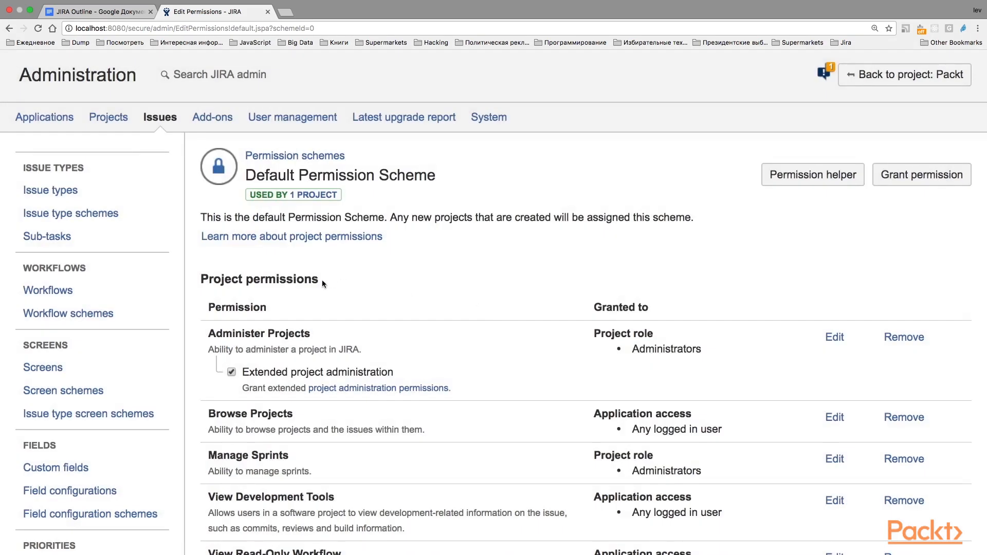
Examine the scheme's permission categories, from project permissions through issue permissions to voters and watchers permissions
left_click_drag(320, 281, 222, 280)
scroll(391, 288, "down", 3)
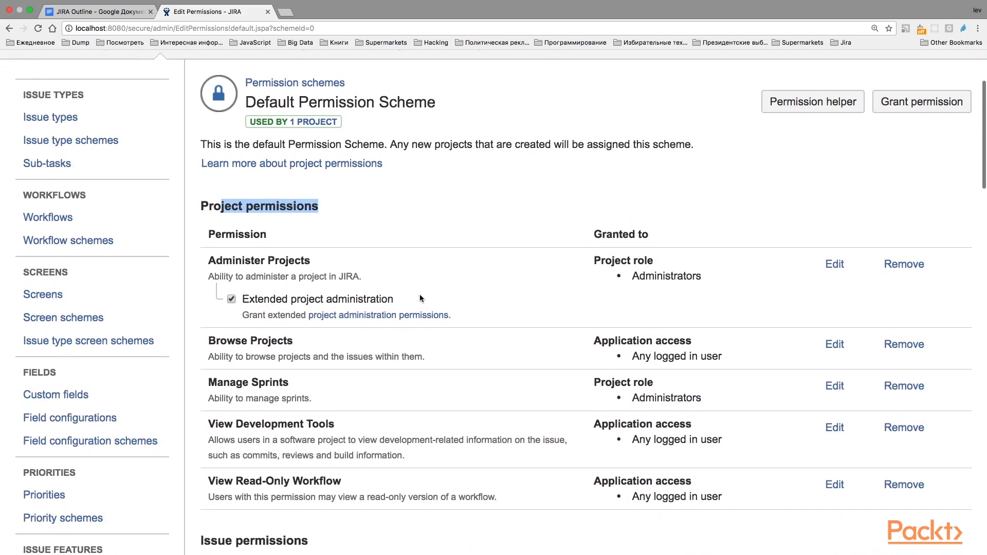
scroll(419, 296, "down", 1)
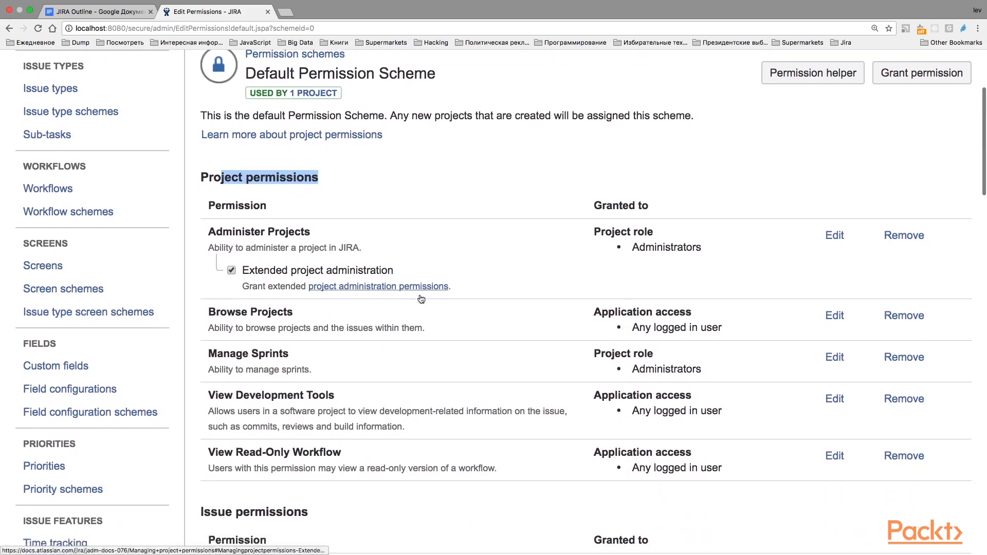
scroll(420, 299, "up", 1)
left_click(319, 210)
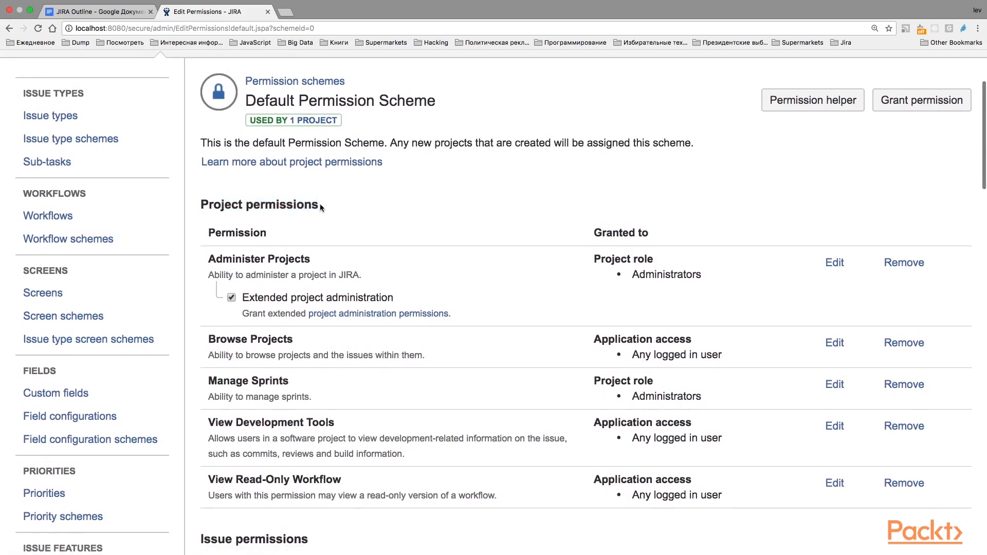
left_click_drag(320, 203, 196, 203)
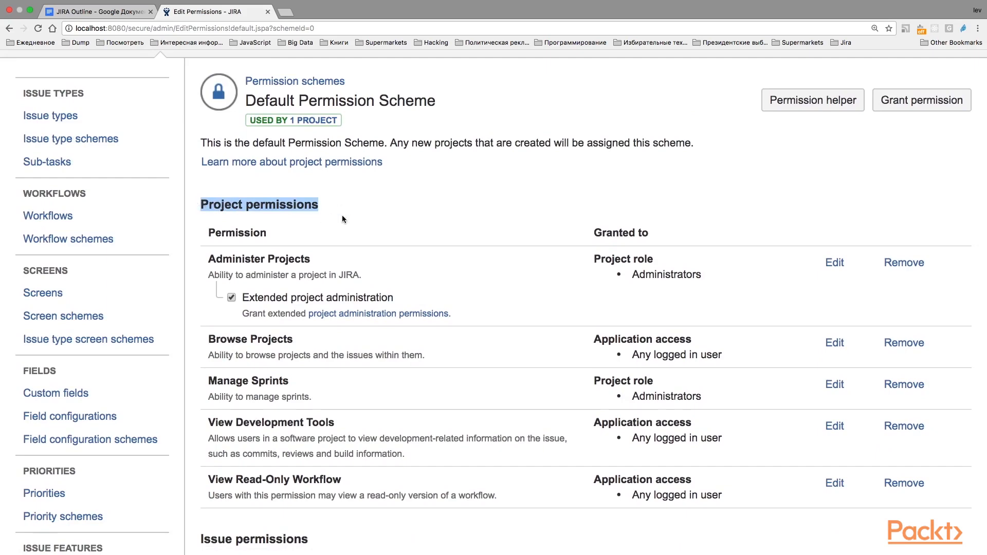
scroll(343, 219, "down", 5)
left_click_drag(310, 308, 183, 309)
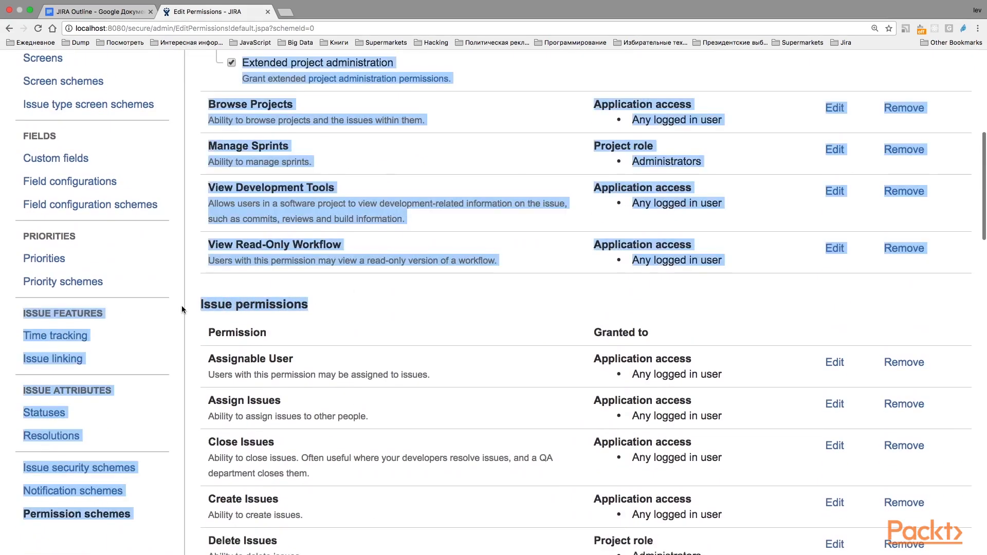
scroll(312, 309, "down", 7)
scroll(368, 376, "down", 5)
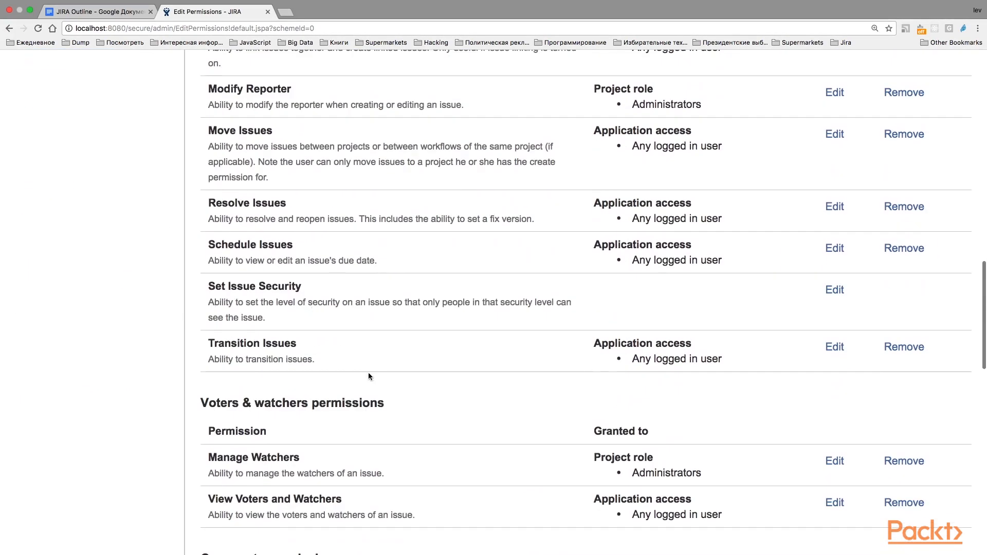
Examine the voters and watchers, comments, attachments and time tracking categories of the Default Permission Scheme
left_click_drag(391, 405, 210, 406)
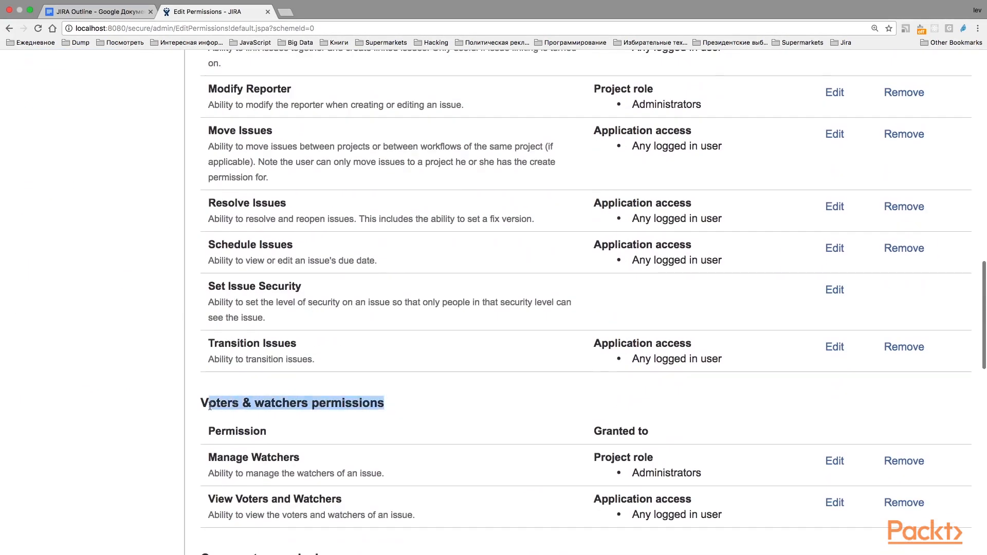
scroll(375, 428, "down", 3)
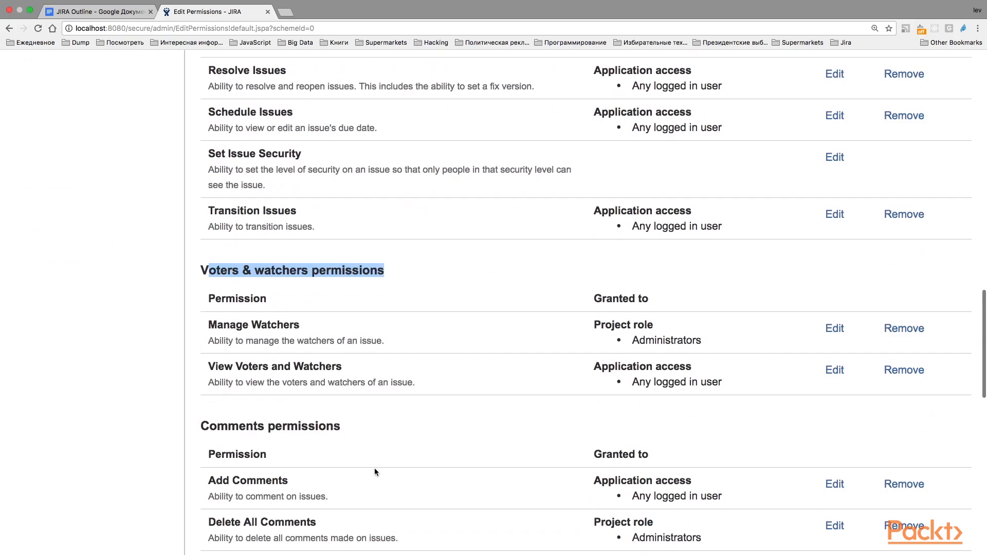
left_click_drag(342, 426, 200, 427)
scroll(200, 428, "down", 5)
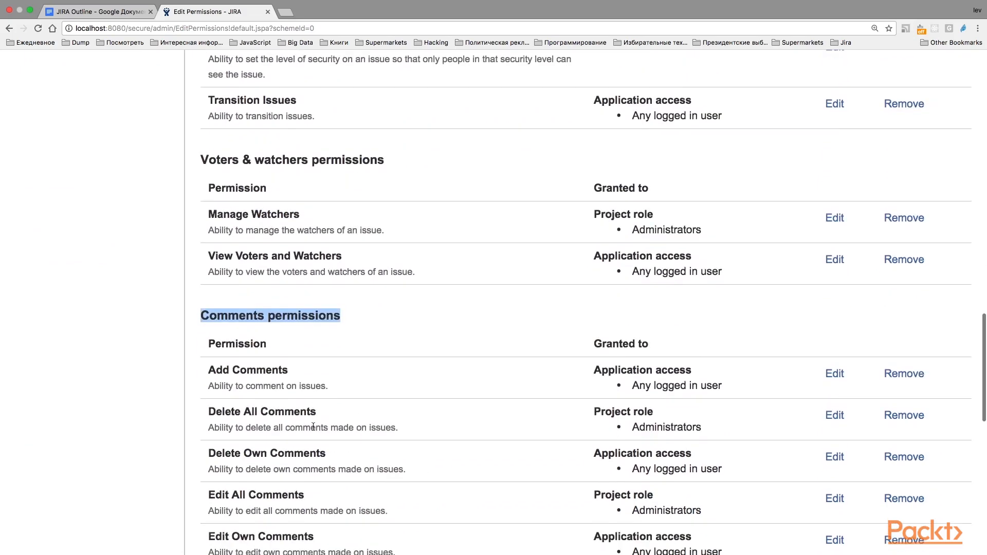
scroll(404, 488, "down", 3)
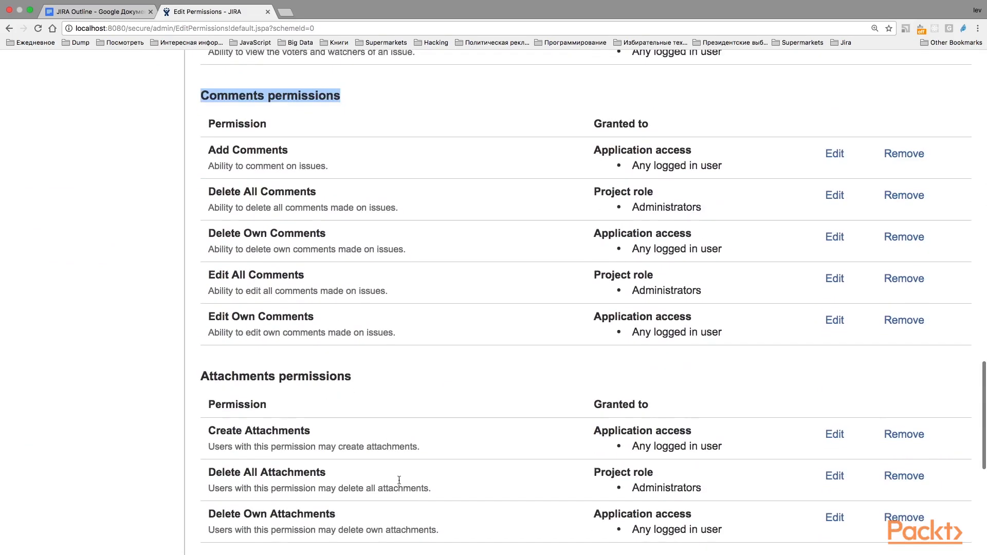
left_click_drag(355, 376, 193, 381)
scroll(305, 375, "down", 4)
scroll(305, 374, "down", 2)
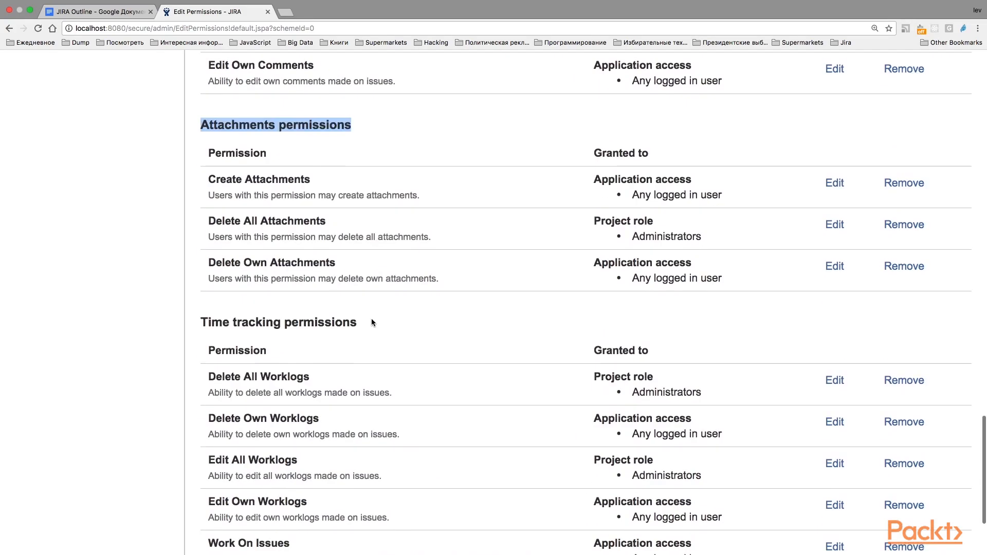
left_click_drag(366, 322, 195, 322)
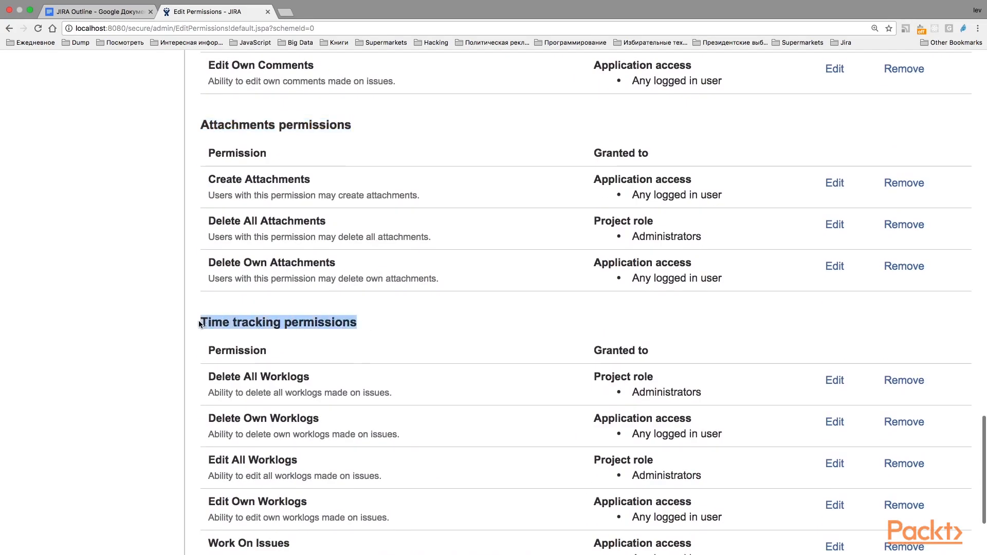
scroll(289, 329, "down", 3)
scroll(289, 329, "up", 20)
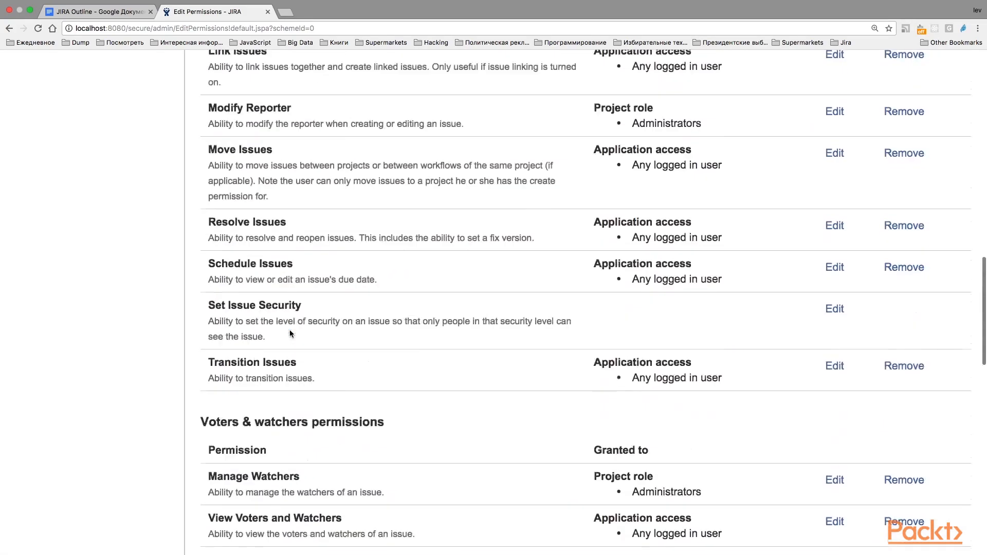
scroll(289, 330, "up", 5)
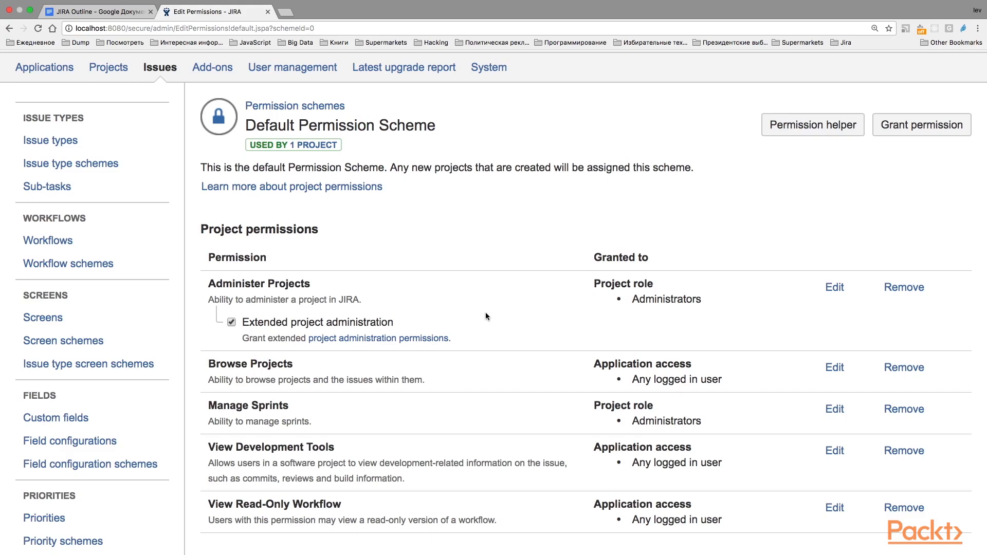
Examine the project permissions, from Administer Projects and Browse Projects through Manage Sprints and View Development Tools to View Read-Only Workflow
scroll(485, 316, "down", 1)
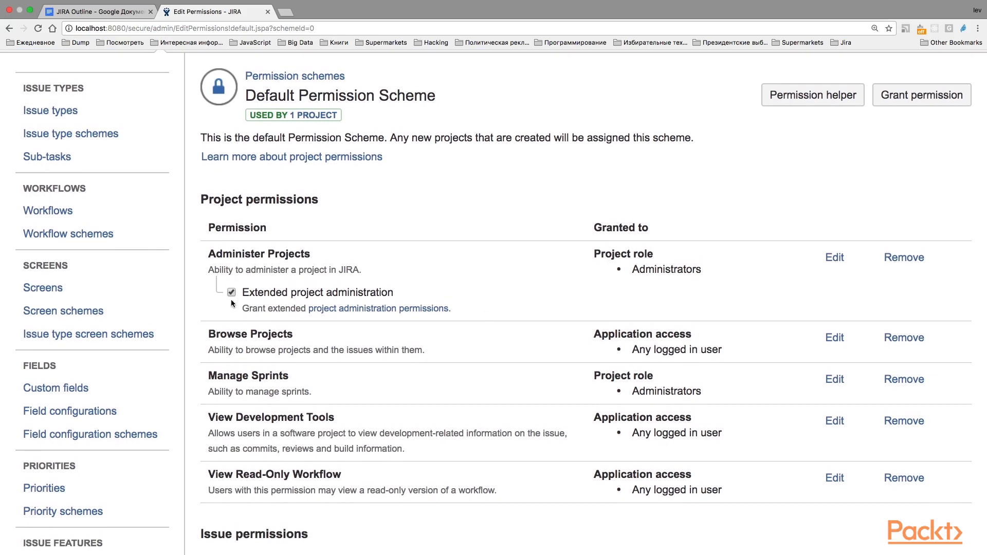
scroll(231, 300, "up", 3)
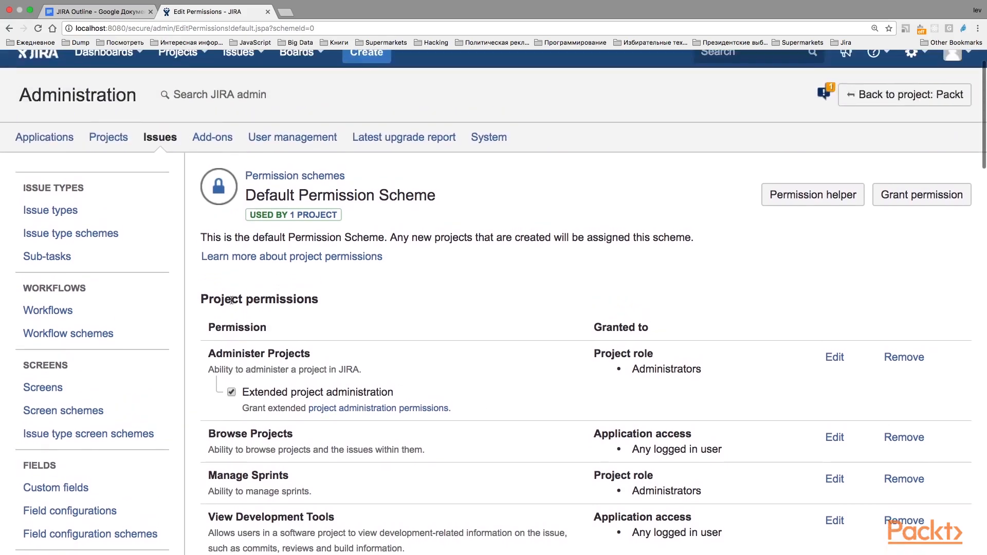
scroll(335, 353, "down", 1)
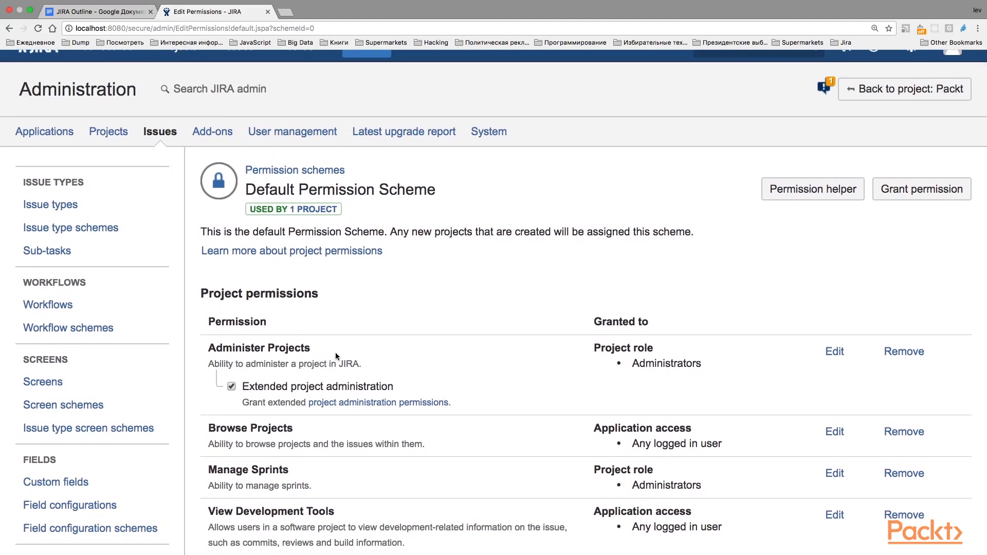
scroll(409, 380, "down", 3)
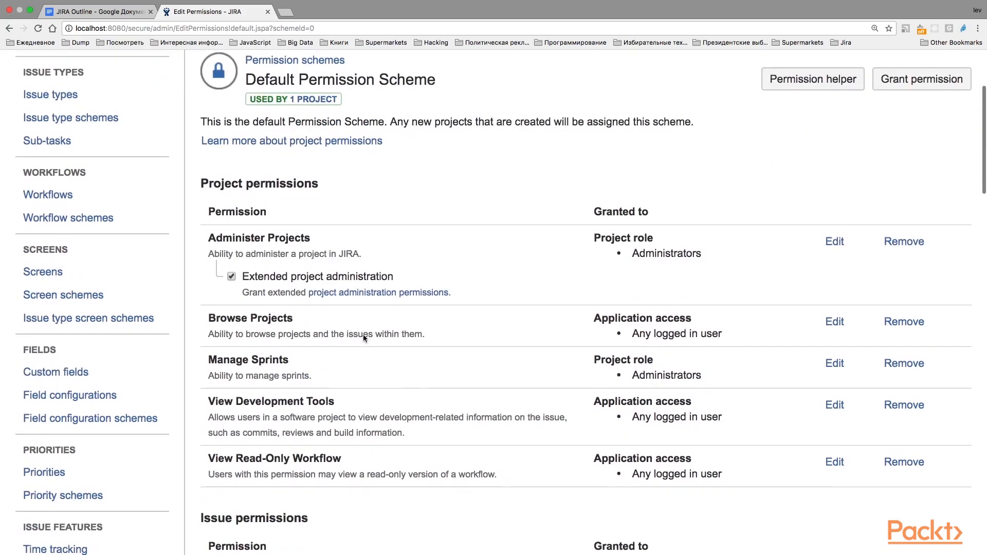
left_click_drag(209, 318, 294, 318)
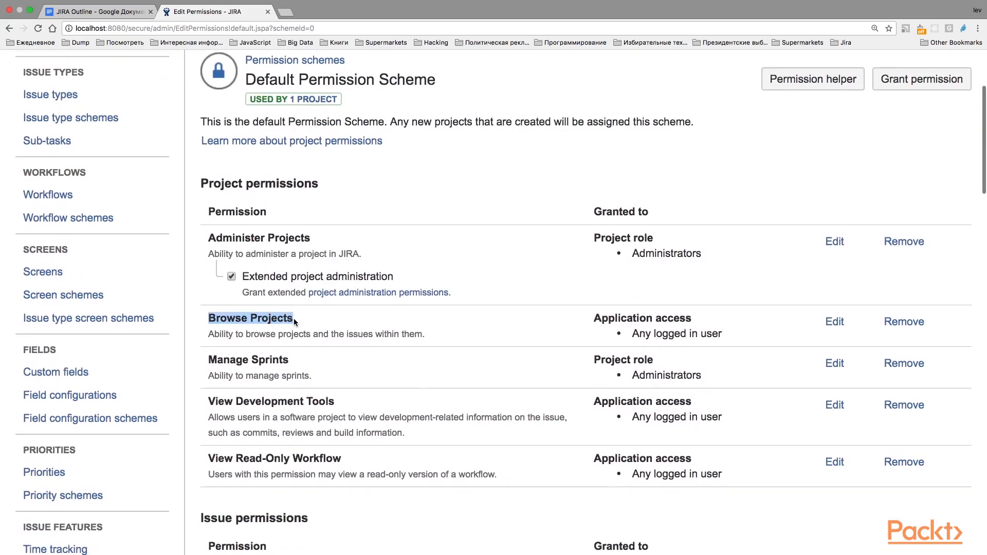
scroll(313, 331, "down", 2)
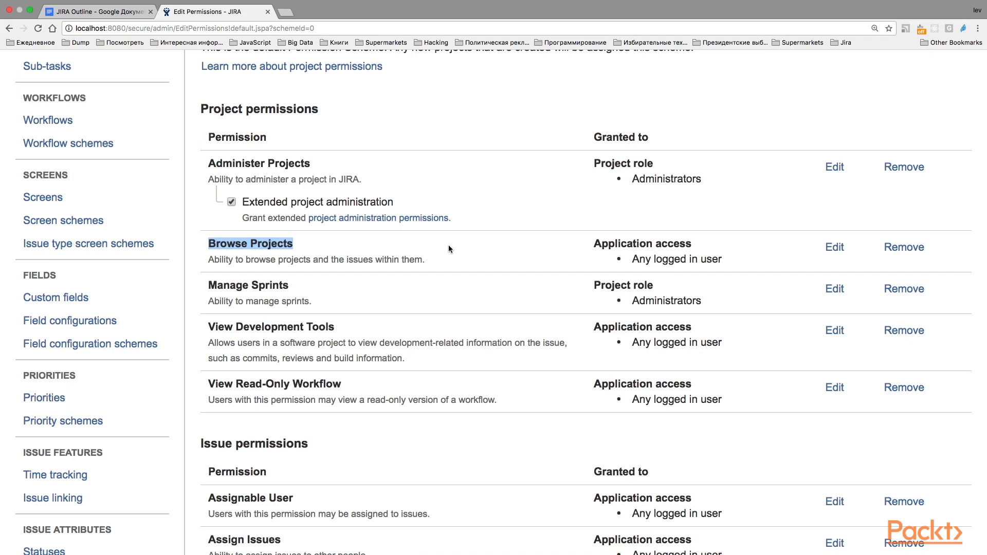
scroll(448, 249, "down", 1)
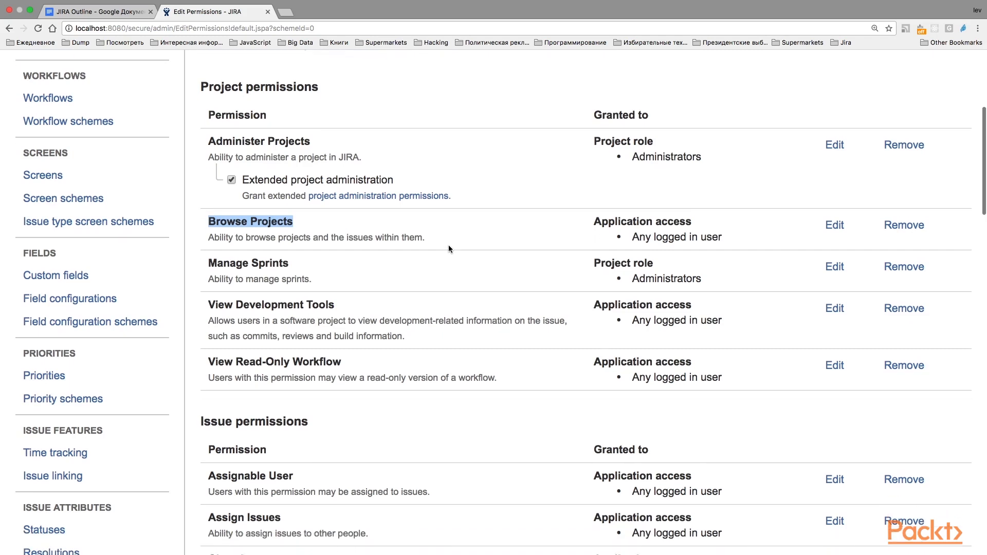
left_click_drag(206, 264, 306, 265)
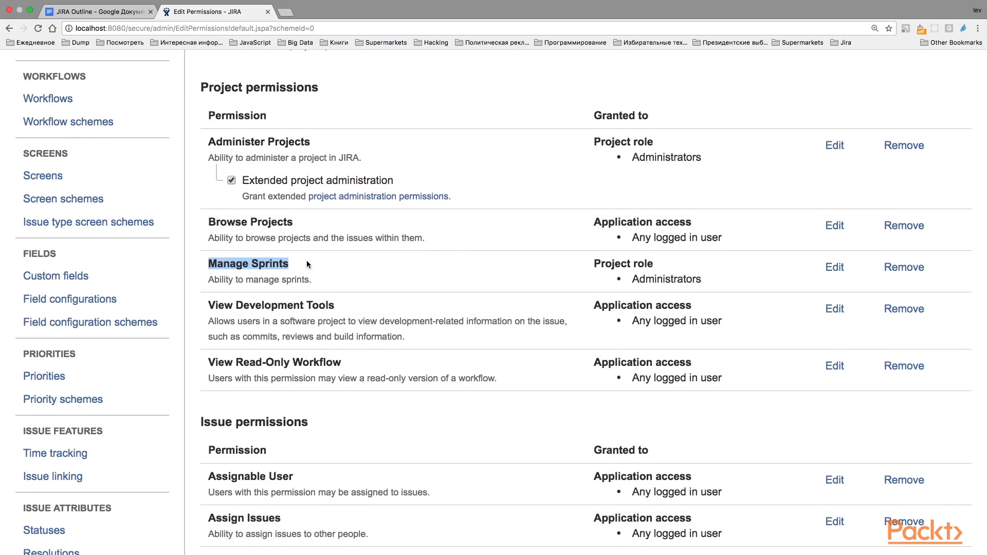
scroll(307, 260, "down", 1)
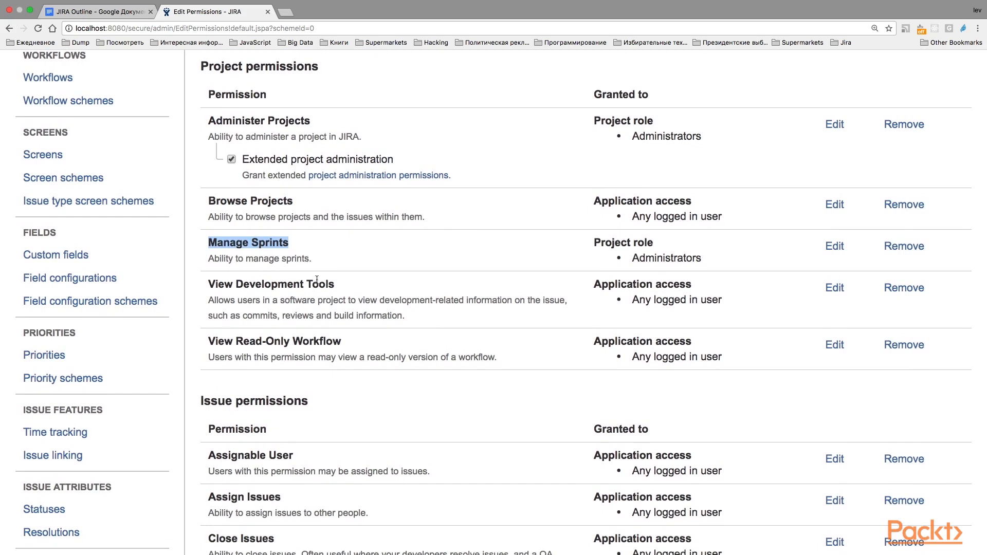
left_click_drag(334, 286, 207, 286)
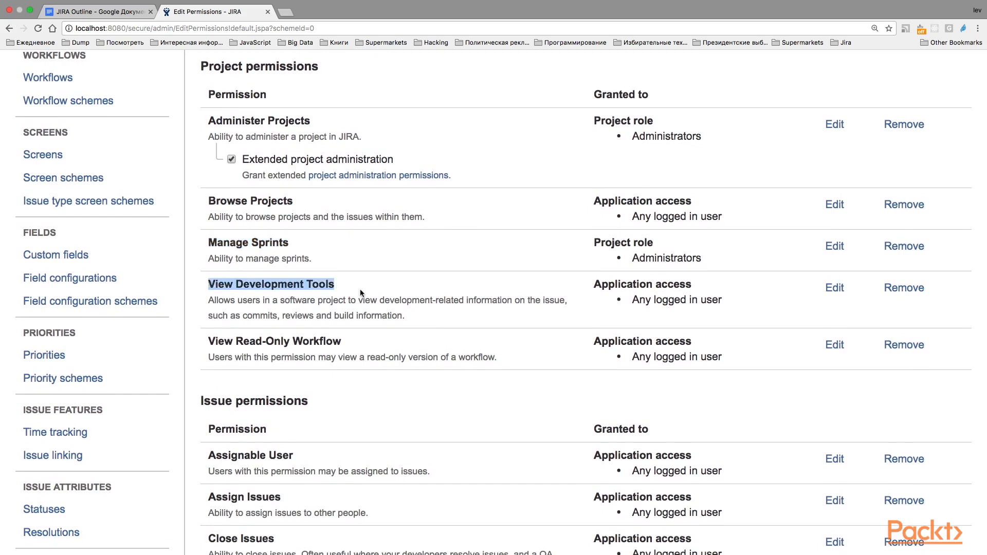
scroll(360, 291, "down", 3)
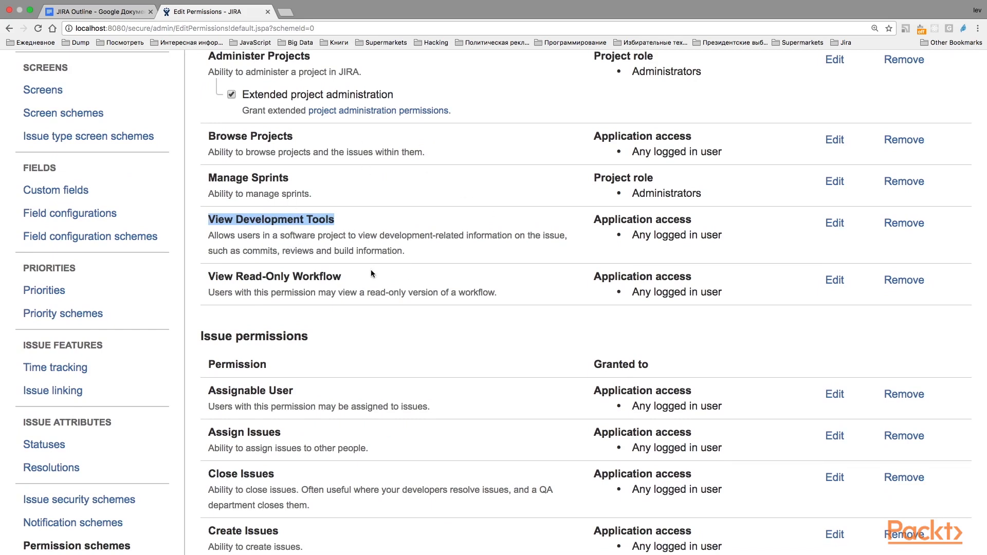
left_click_drag(370, 272, 212, 278)
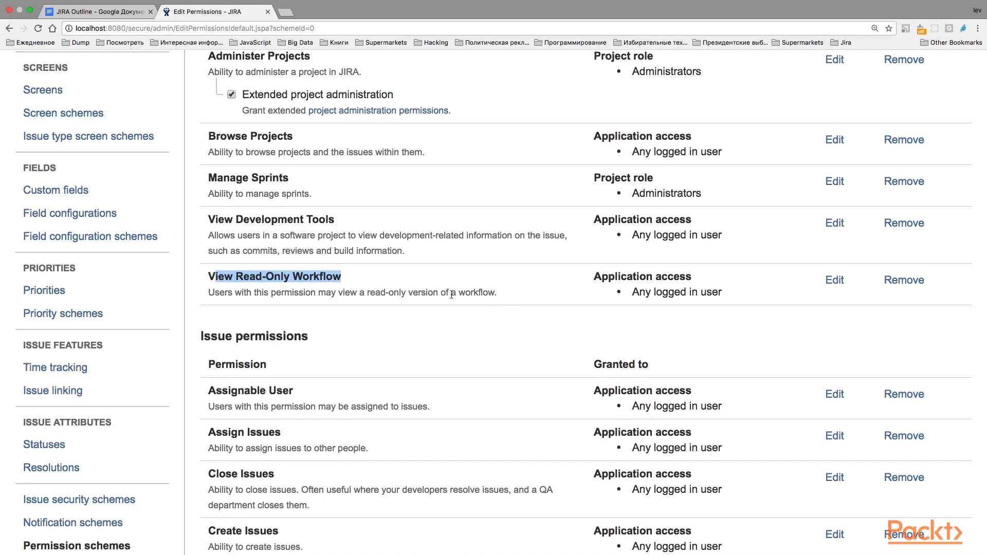
Open the recent issue PAC-7 My first issue in a new browser tab and switch to it
scroll(451, 294, "up", 6)
scroll(452, 294, "up", 1)
left_click(238, 98)
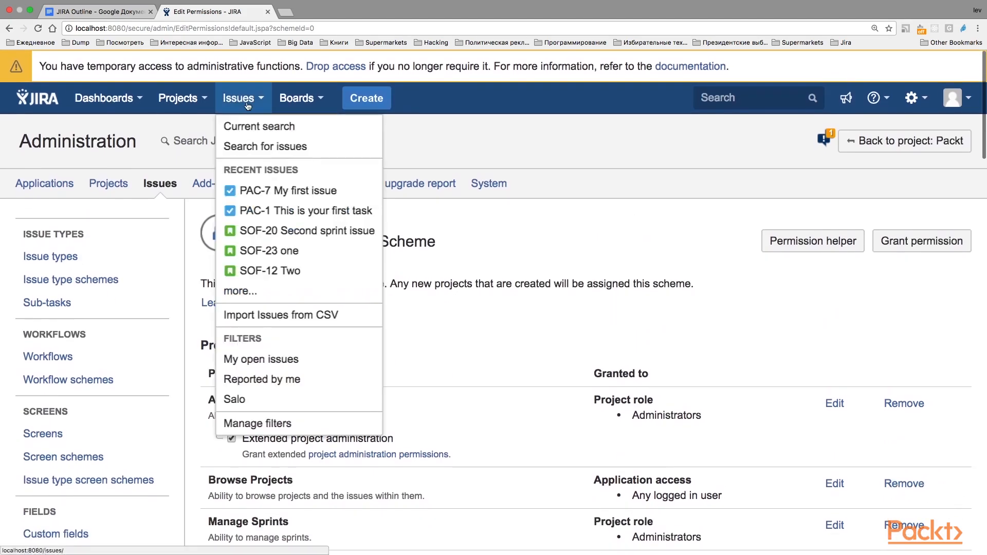
right_click(283, 199)
left_click(315, 201)
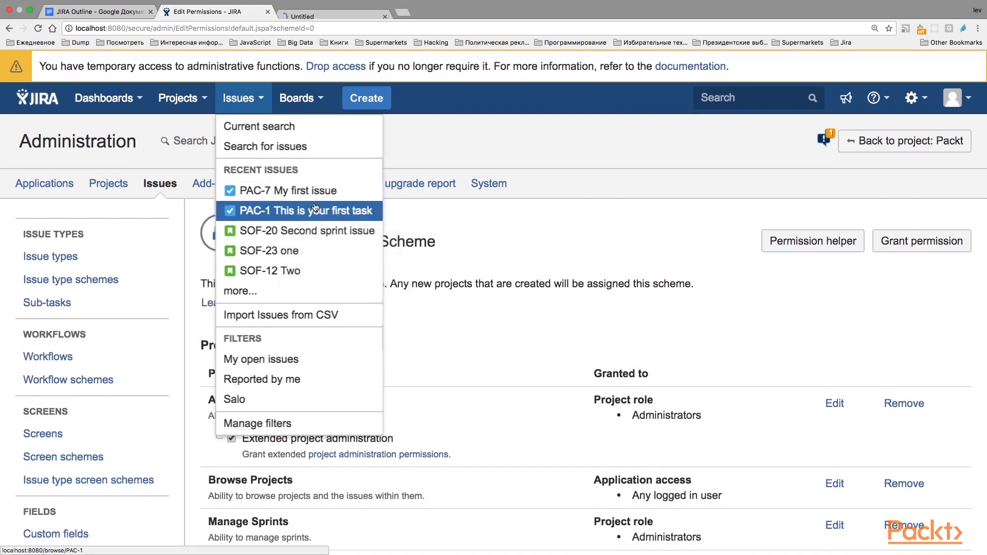
left_click(310, 13)
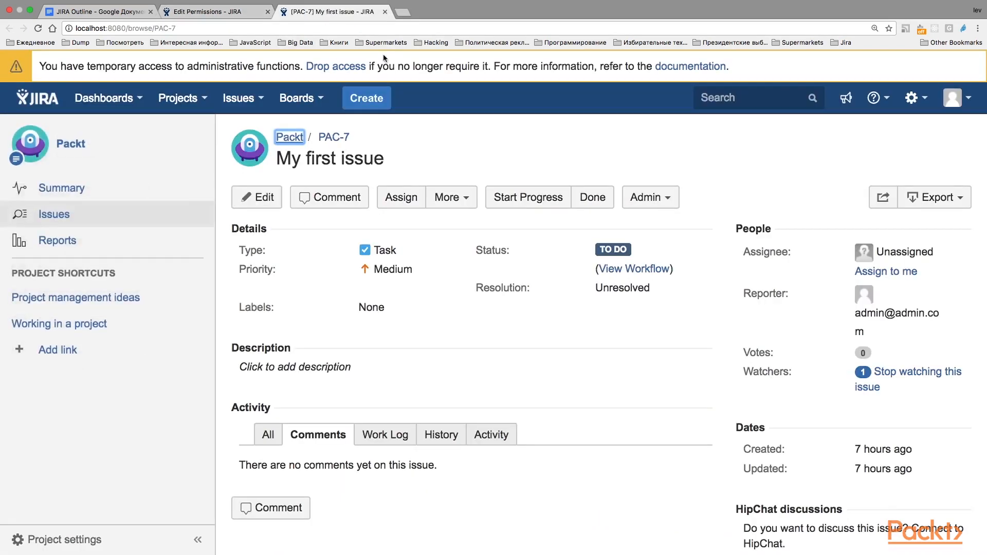
View the workflow diagram of issue PAC-7 in a separate browser tab, dismiss the zoom warning and close the diagram
right_click(621, 272)
left_click(622, 278)
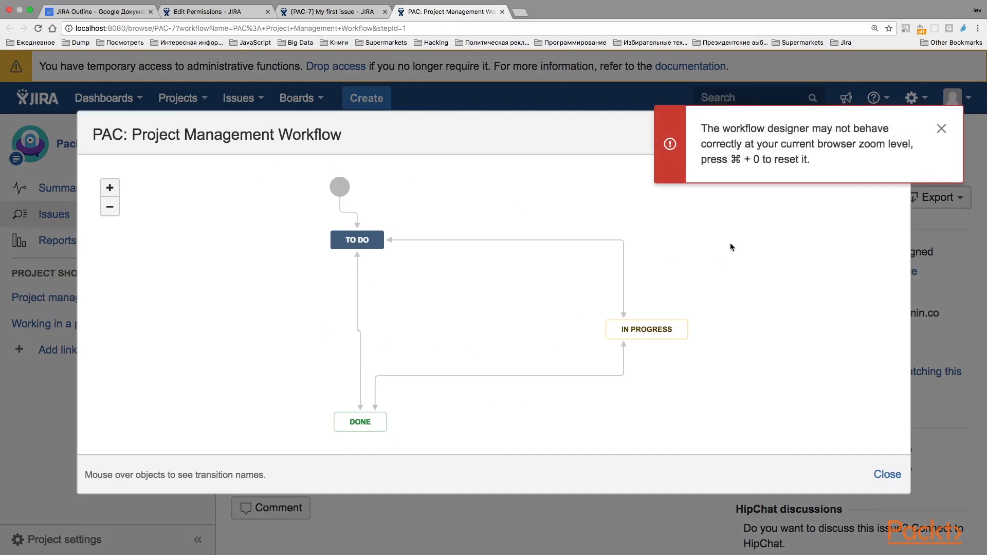
left_click(946, 130)
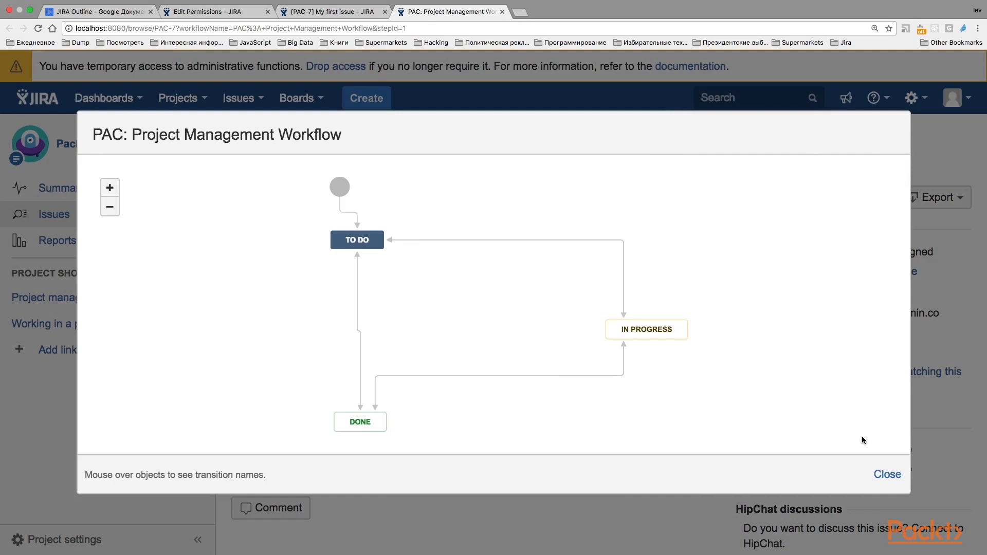
left_click(881, 476)
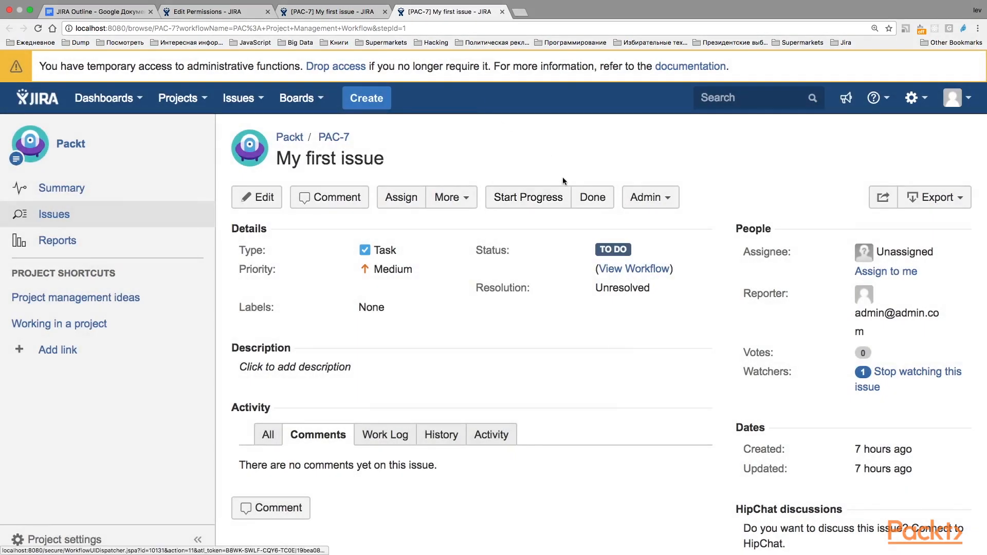
Return to the Default Permission Scheme and examine its issue permissions, focusing on Assignable User and Assign Issues
left_click(234, 11)
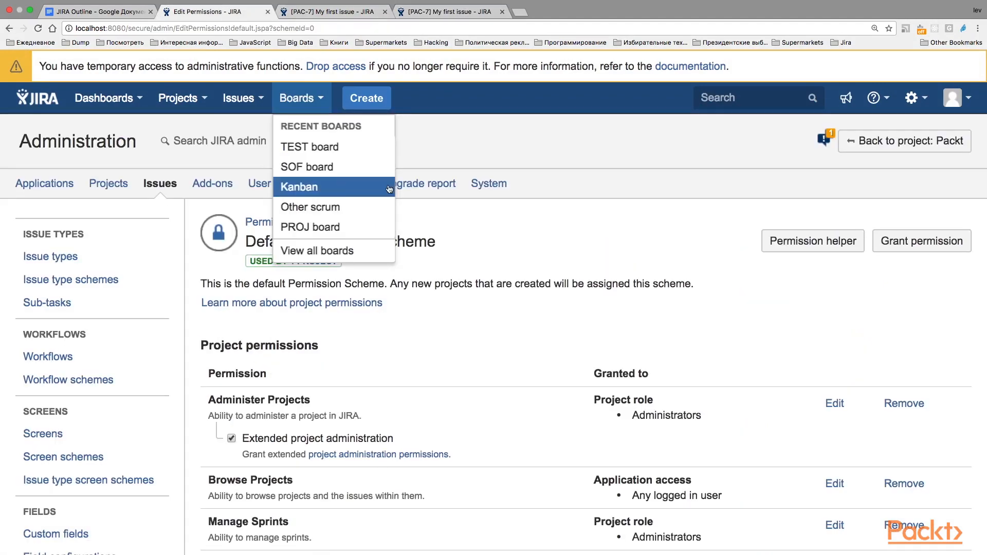
scroll(494, 255, "down", 10)
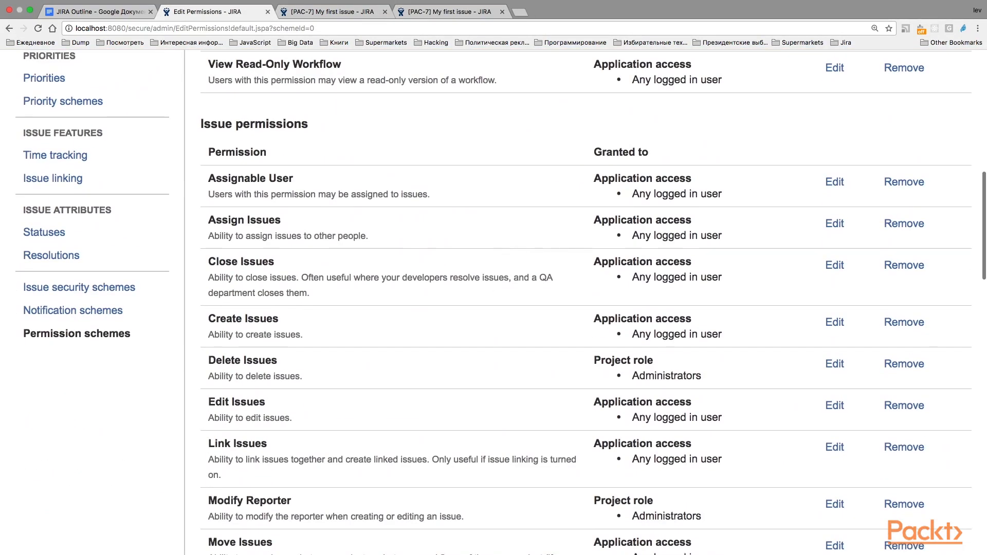
scroll(483, 390, "up", 6)
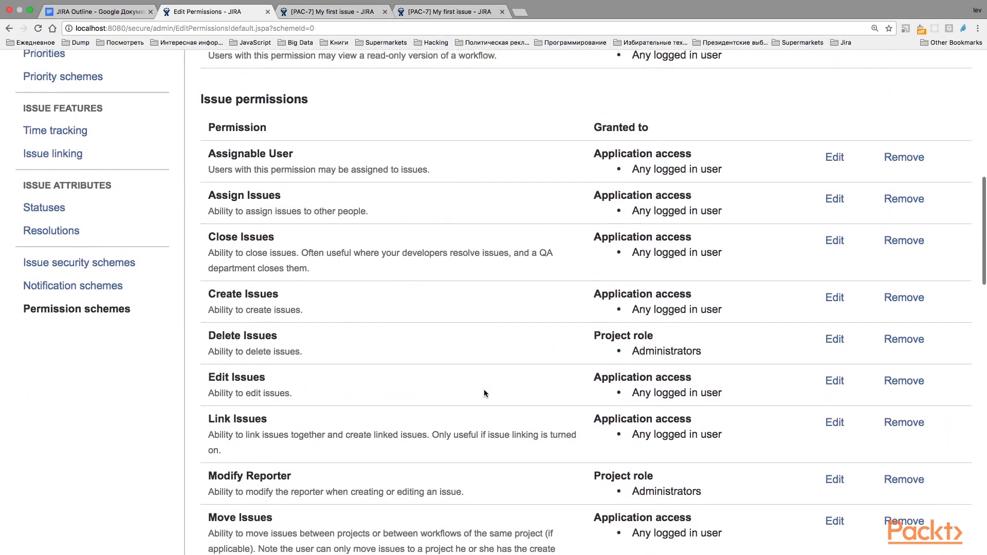
scroll(483, 390, "down", 4)
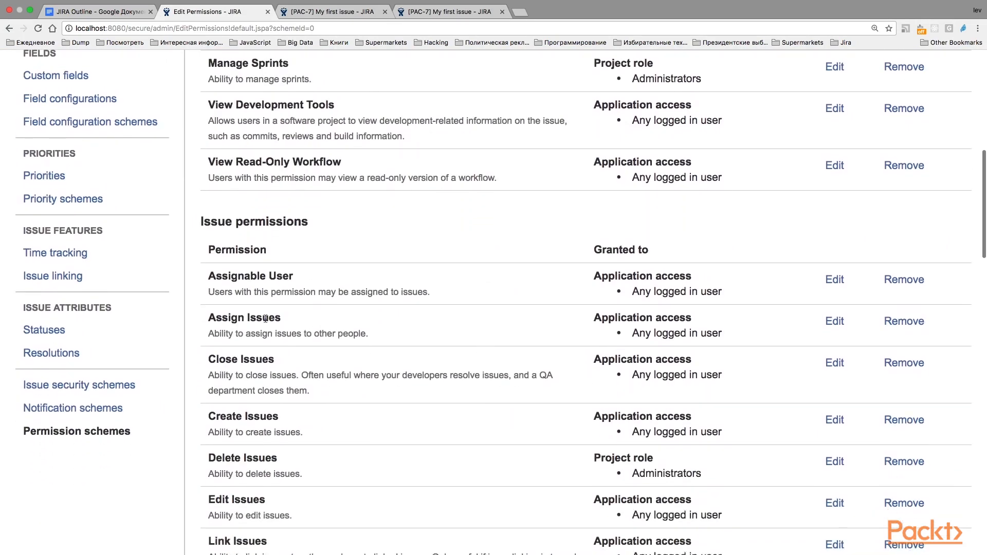
left_click_drag(282, 318, 199, 322)
left_click(303, 280)
Switch back to issue PAC-7 and change its assignee to the user found by searching for the first name
left_click(431, 15)
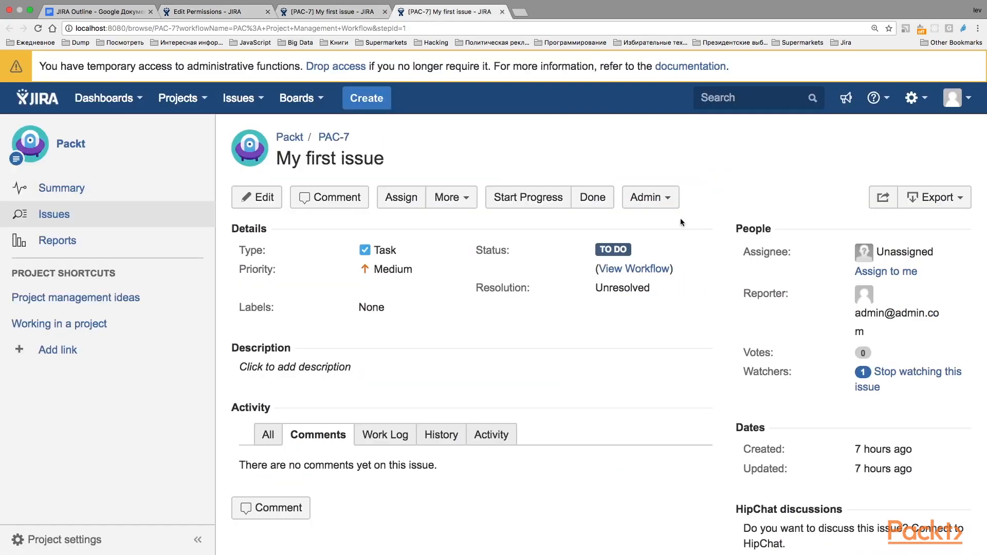
left_click(927, 252)
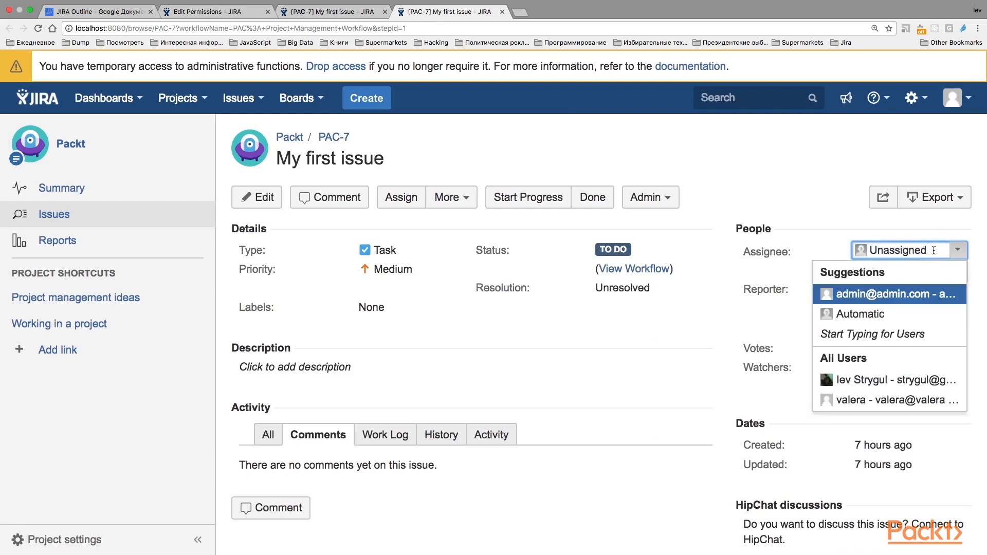
left_click_drag(933, 251, 835, 252)
type("lev")
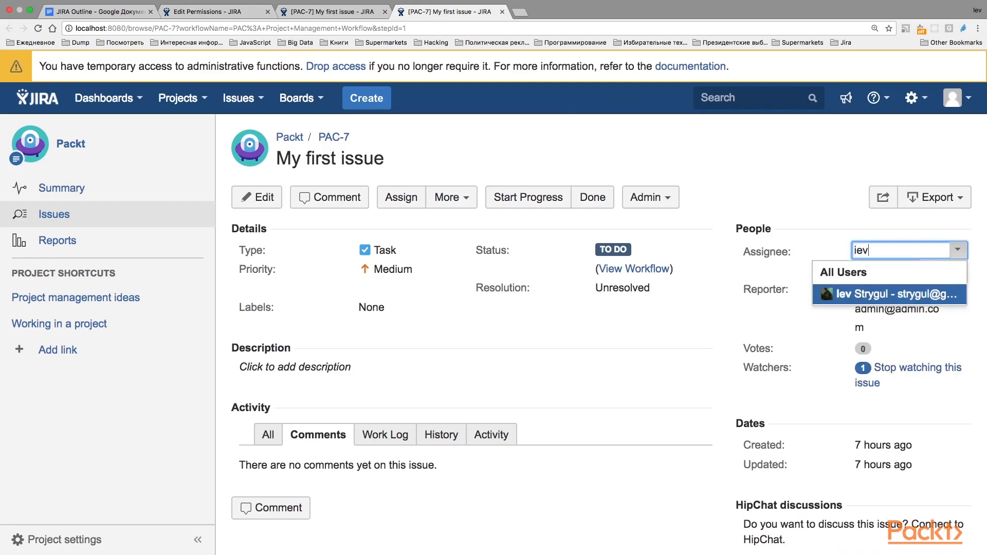
left_click(845, 294)
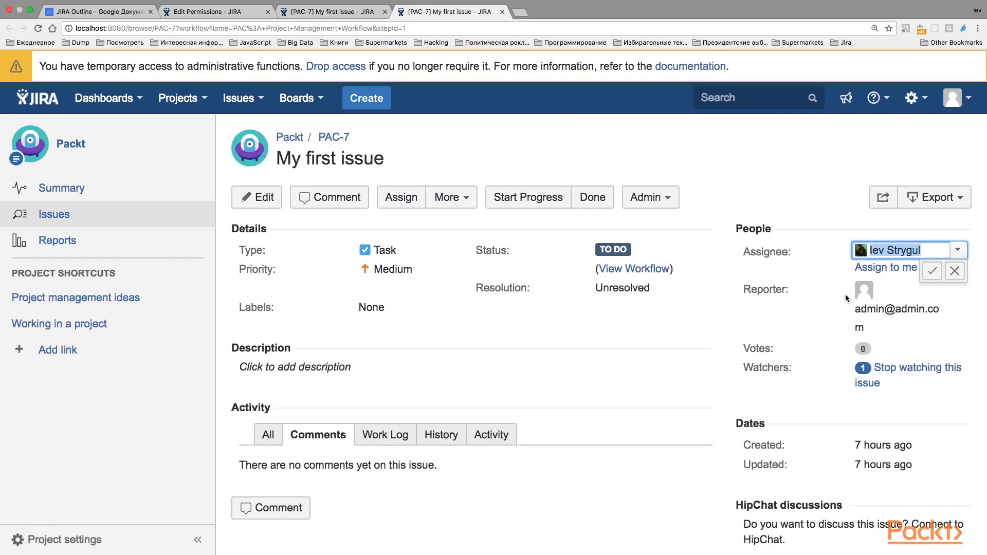
left_click(932, 271)
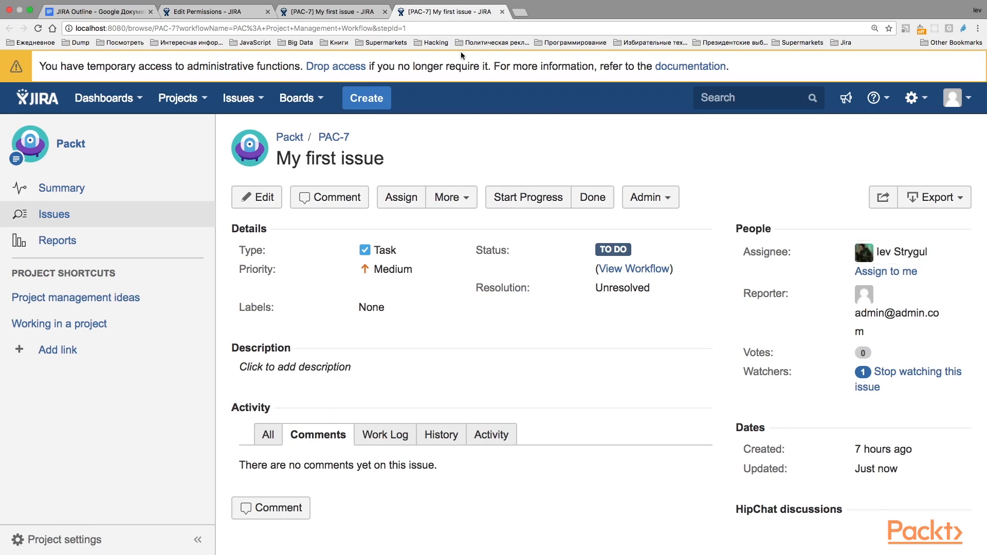
Compare the Assignable User and Assign Issues permissions in the scheme with the assignee details of issue PAC-7
left_click(332, 11)
left_click(222, 12)
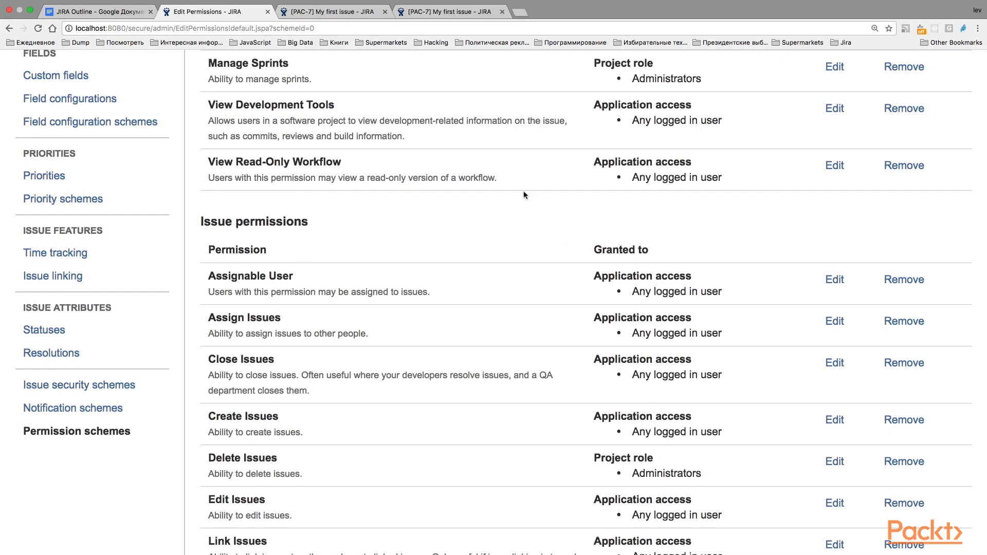
left_click(433, 12)
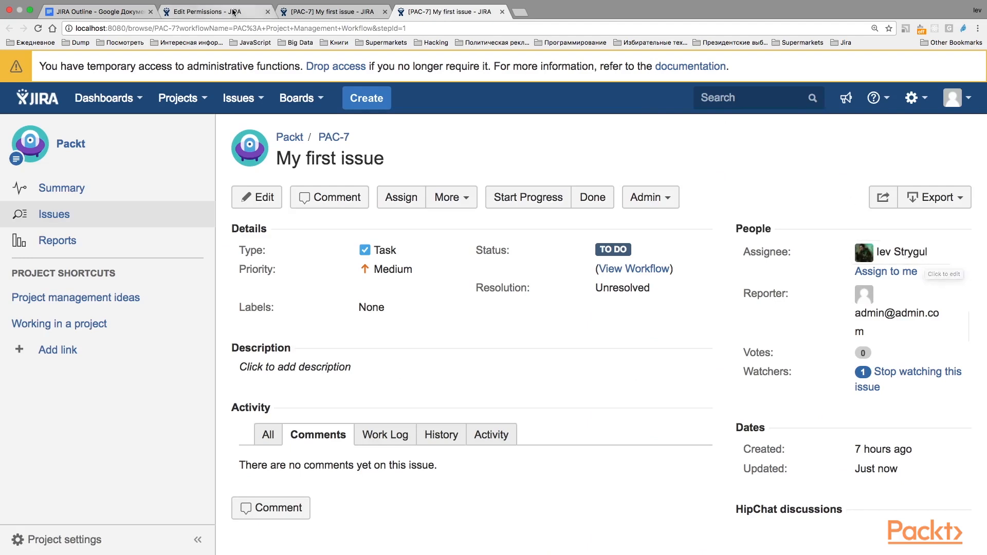
left_click(211, 11)
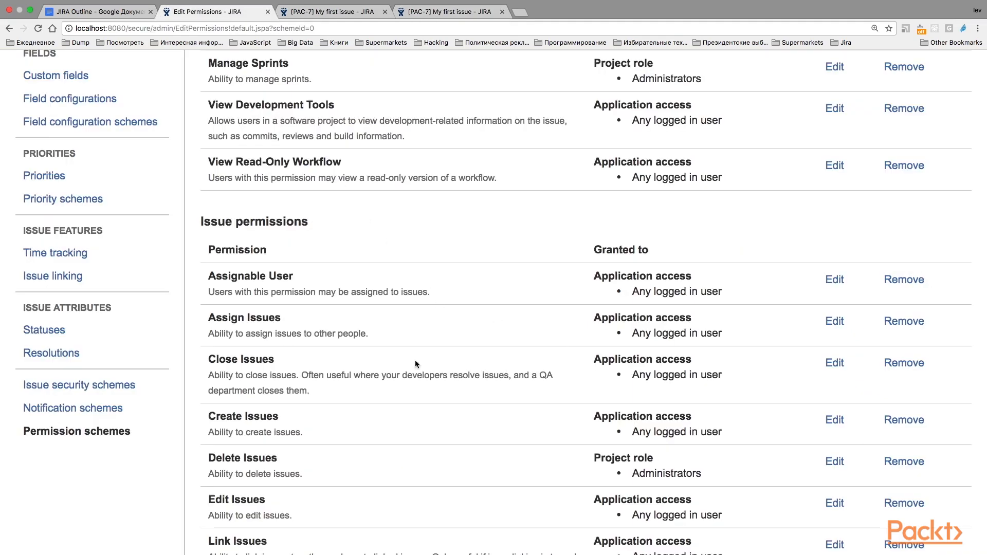
Highlight the Close Issues permission in the scheme, and transition issue PAC-7 to Done
left_click_drag(278, 360, 207, 360)
scroll(287, 373, "down", 3)
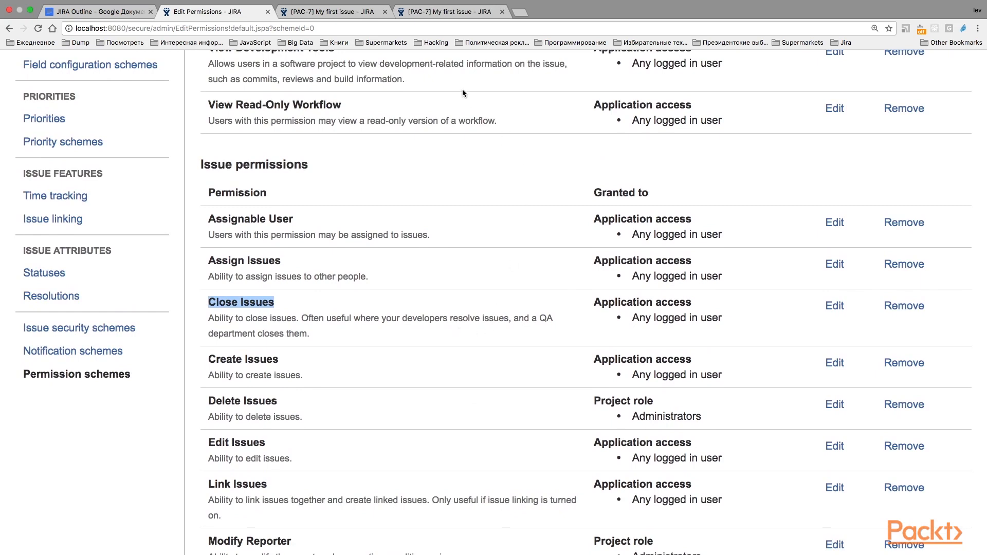
left_click(464, 10)
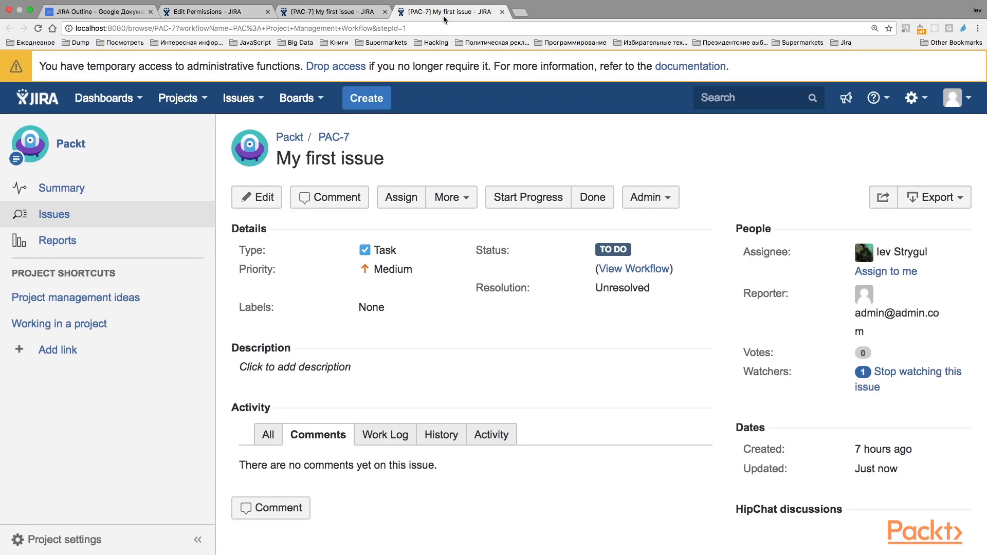
left_click(604, 199)
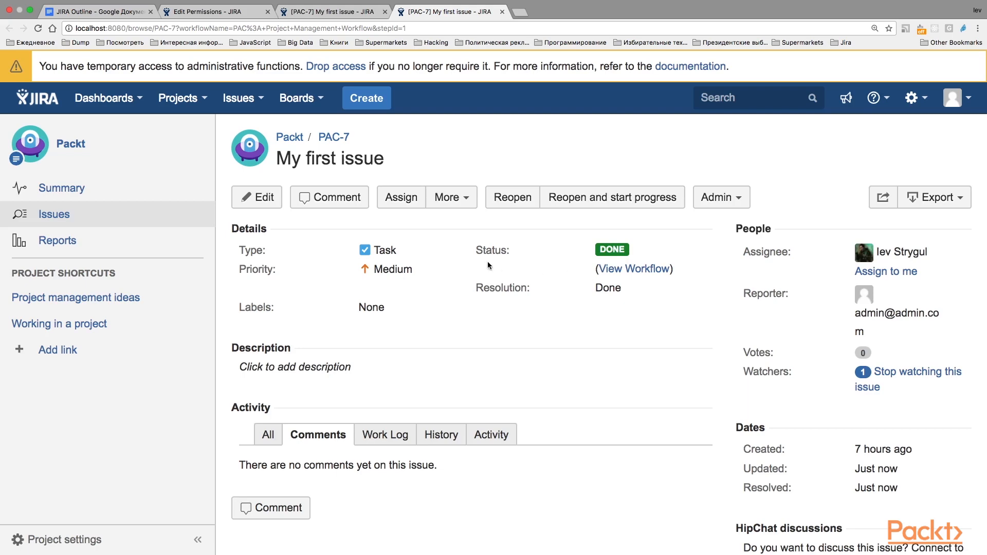
Return to the permission scheme, search the page for "transit", and examine the Transition Issues and Resolve Issues permissions
left_click(211, 11)
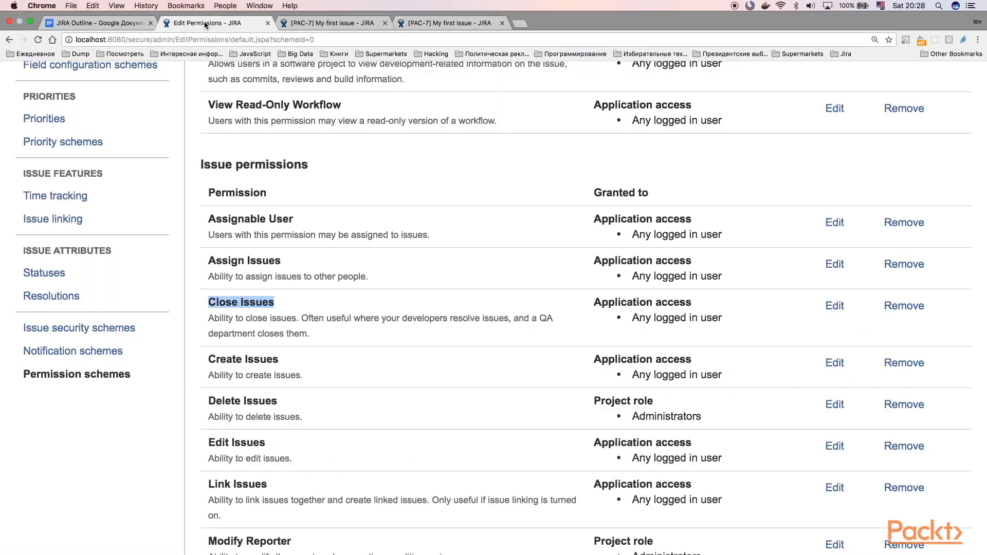
scroll(377, 282, "down", 10)
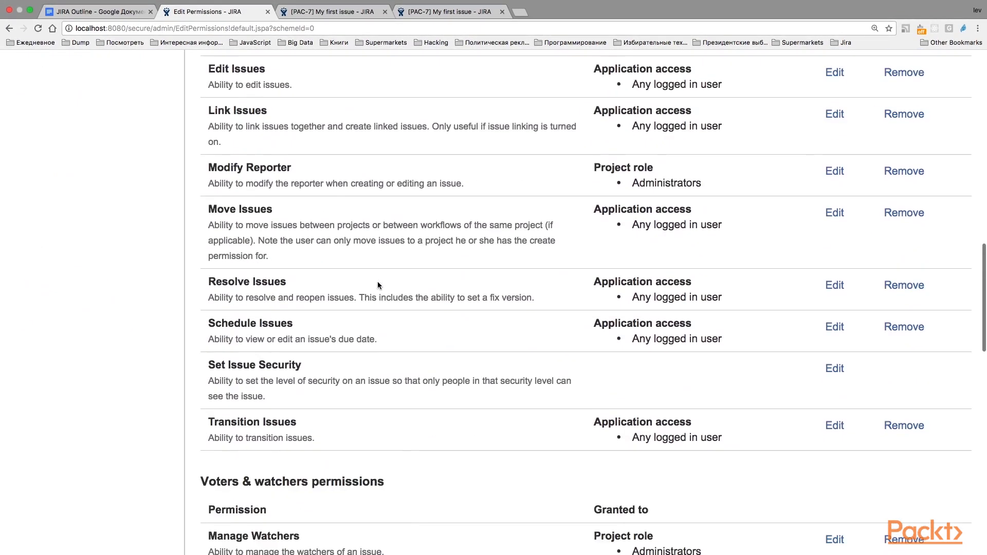
scroll(377, 282, "up", 5)
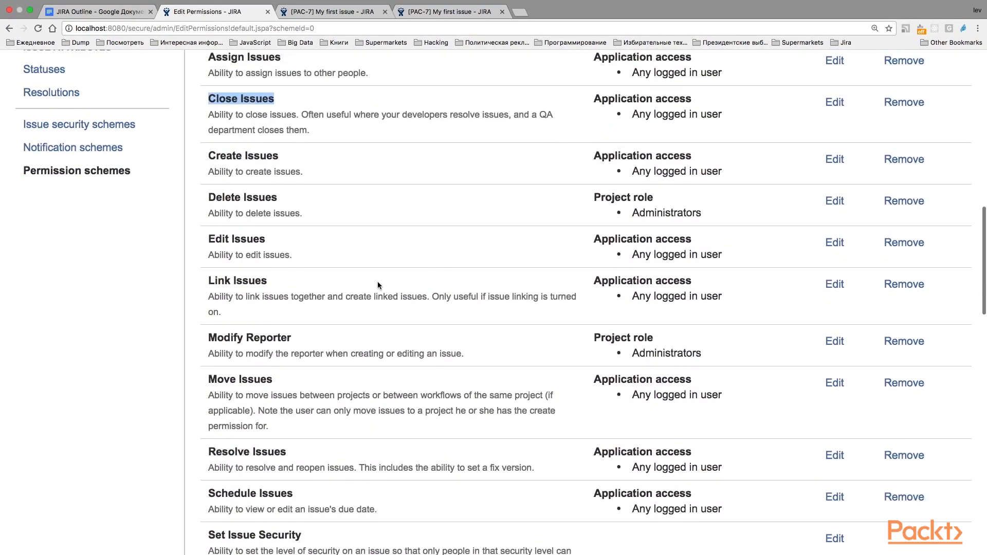
key("super+f")
type("transit")
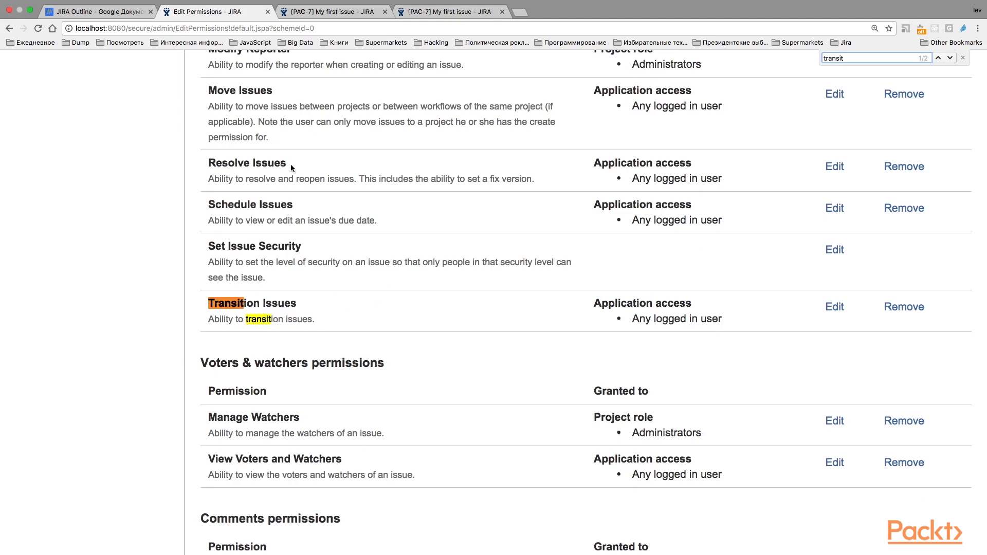
left_click_drag(292, 164, 214, 166)
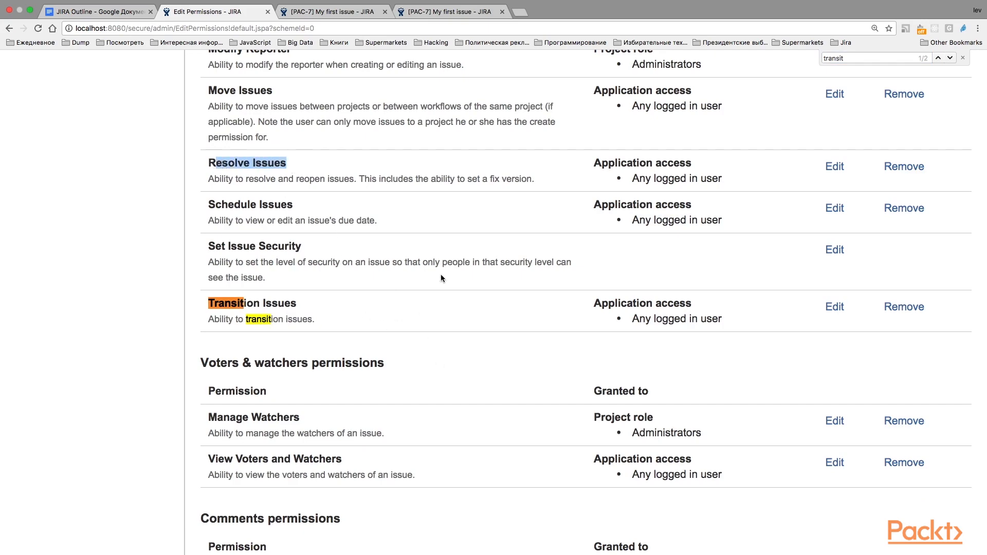
Go back to the start of the issue permissions and highlight the Create Issues permission
scroll(441, 278, "up", 10)
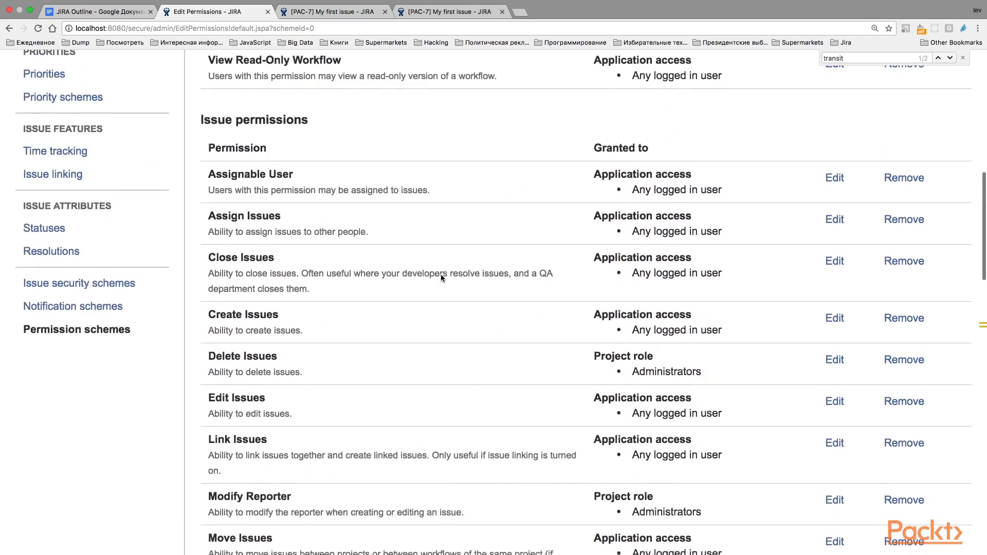
scroll(441, 278, "up", 2)
scroll(440, 279, "down", 1)
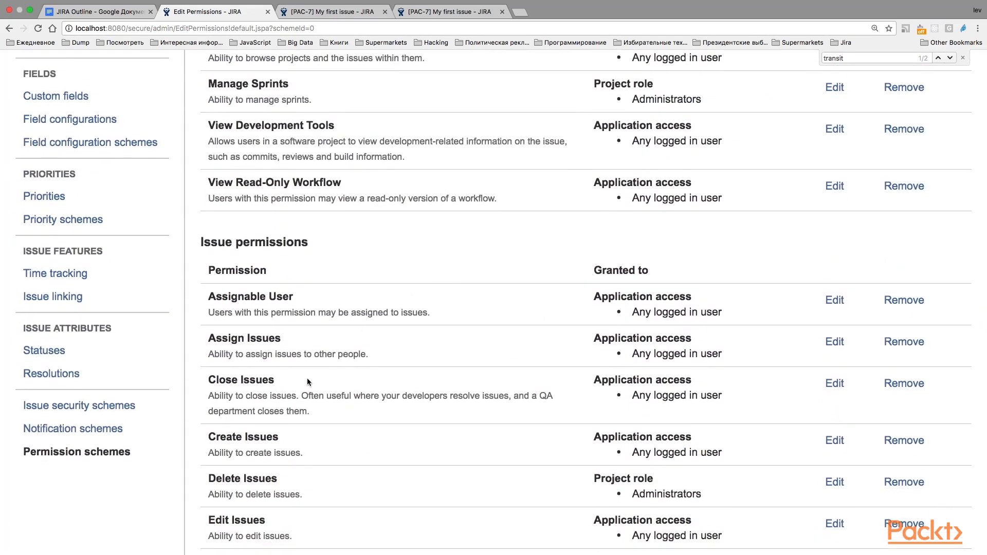
left_click_drag(279, 438, 211, 438)
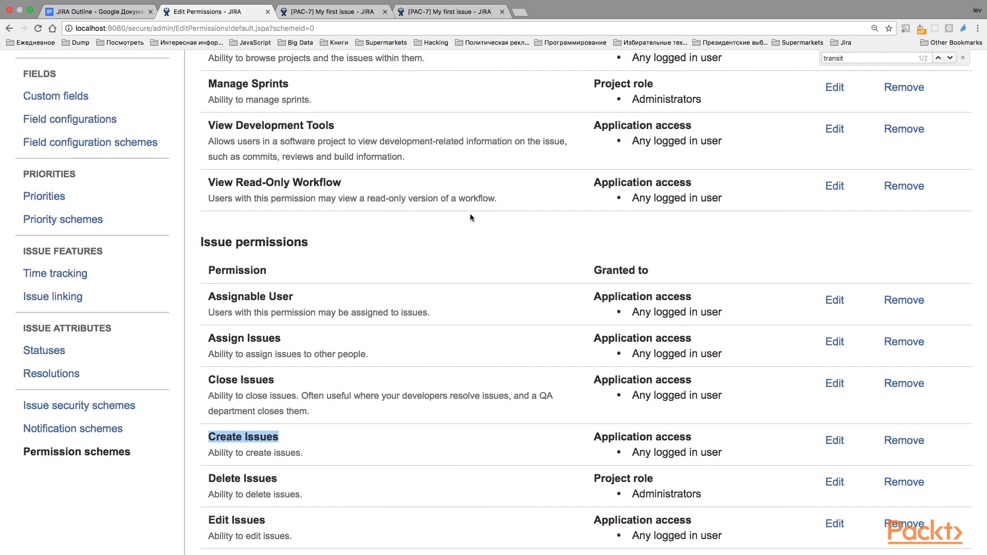
From issue PAC-7, open the Create Issue form, view the projects available for selection, and cancel without creating anything
left_click(444, 10)
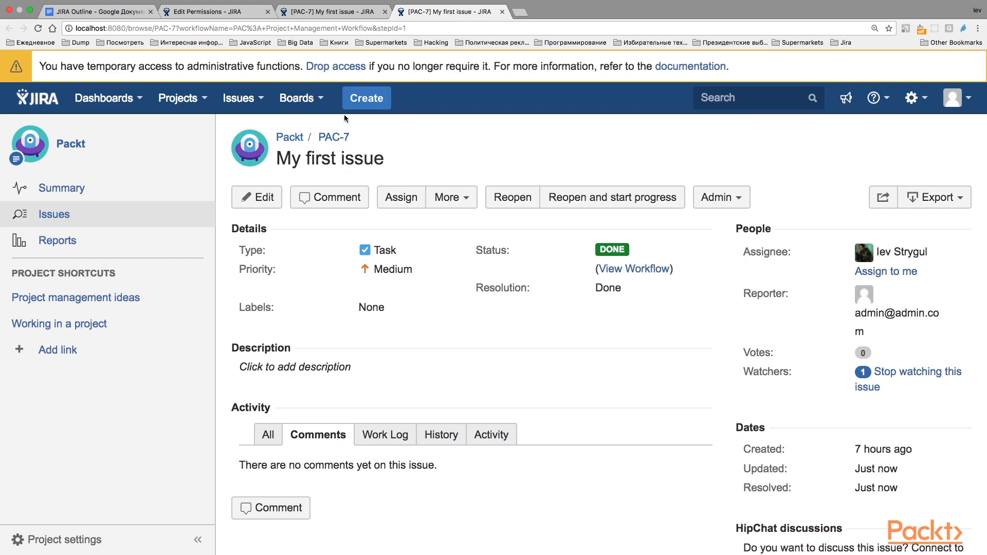
left_click(380, 102)
left_click(461, 158)
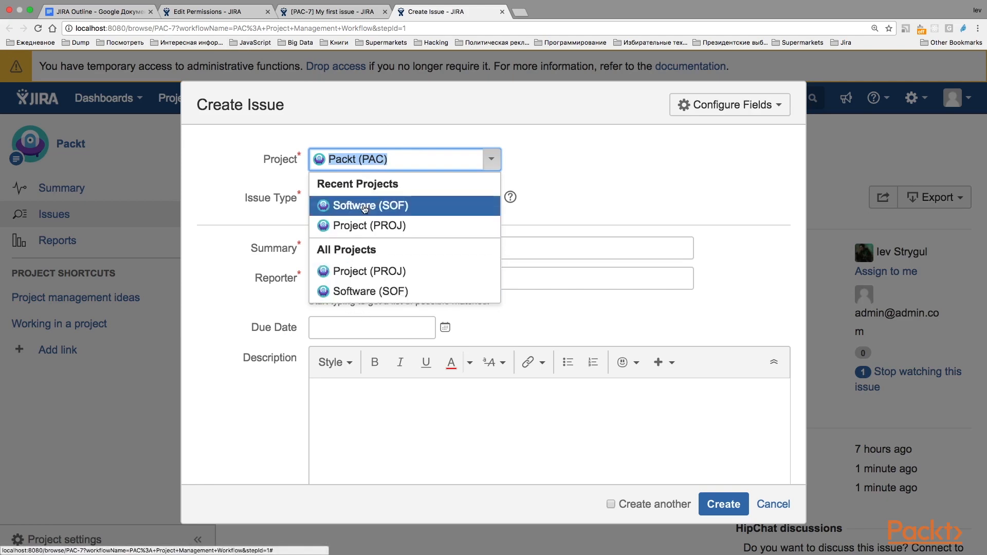
left_click(774, 501)
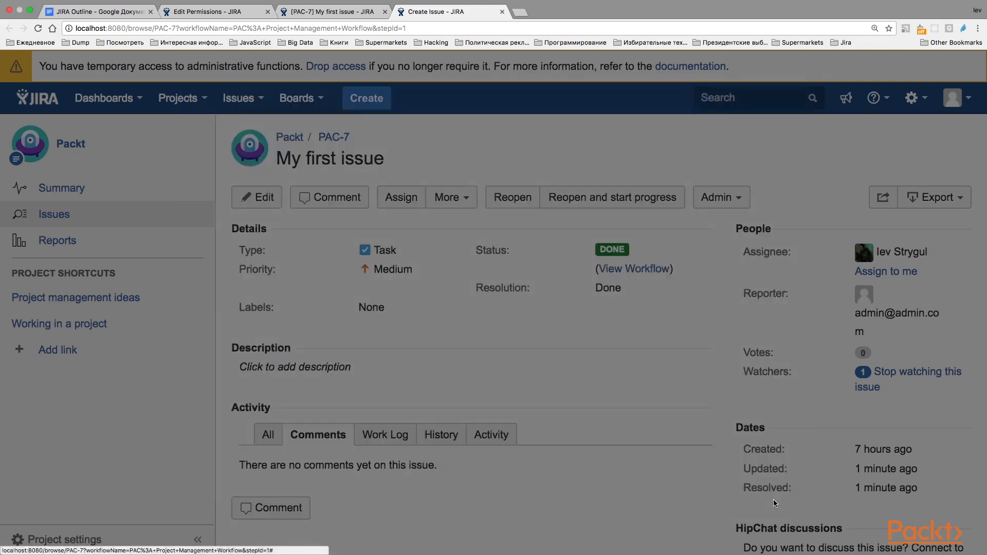
Return to the permission scheme and examine the Delete Issues and Edit Issues permissions
left_click(233, 15)
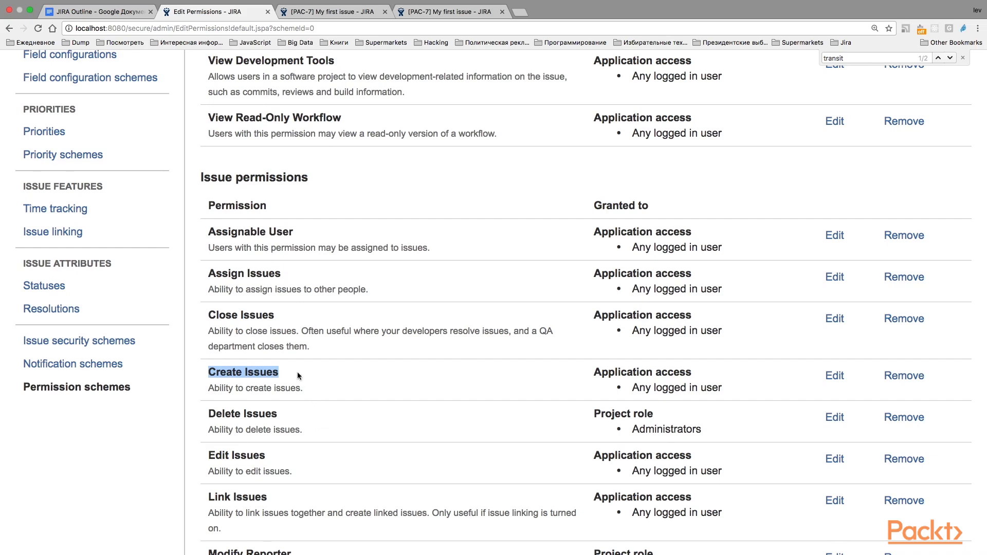
scroll(300, 375, "down", 3)
left_click_drag(278, 338, 201, 339)
scroll(241, 329, "down", 3)
left_click(246, 324)
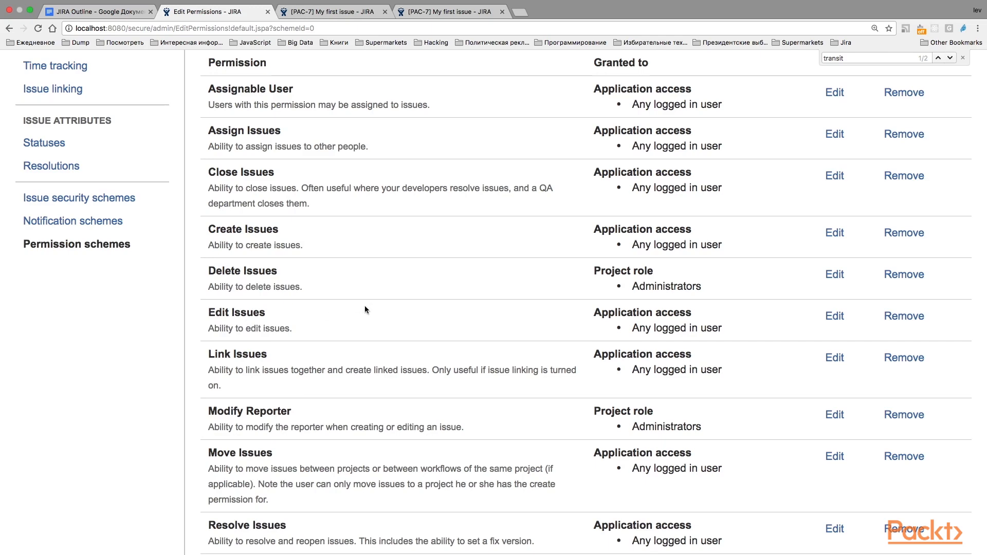
Open issue PAC-7 for editing, look through its editable fields, and cancel without saving
left_click(440, 12)
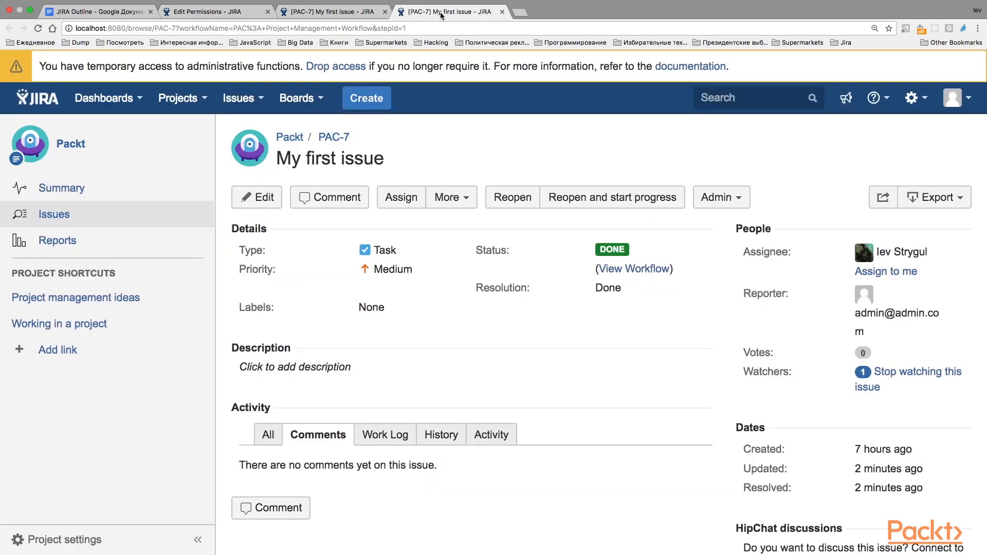
left_click(253, 204)
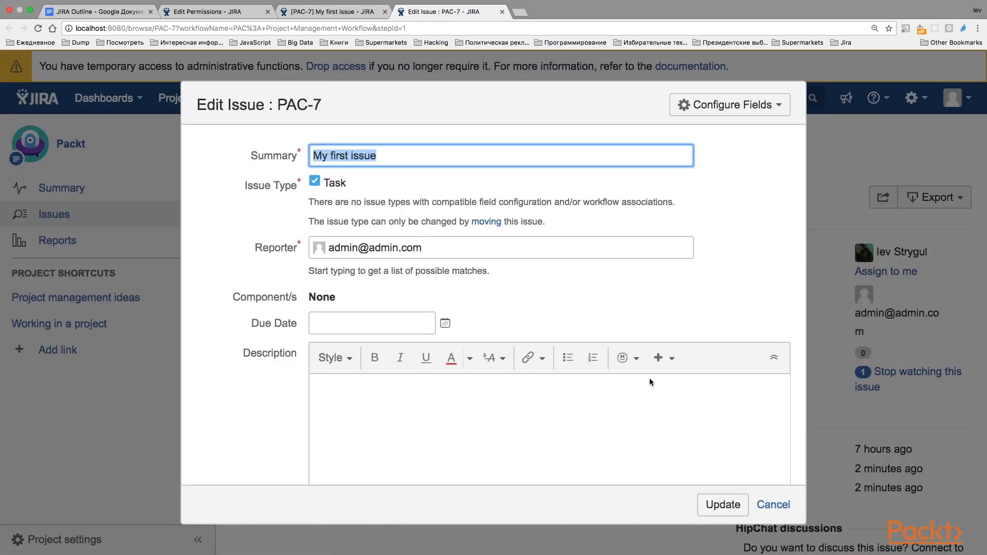
scroll(651, 383, "down", 5)
scroll(650, 382, "up", 5)
left_click(772, 502)
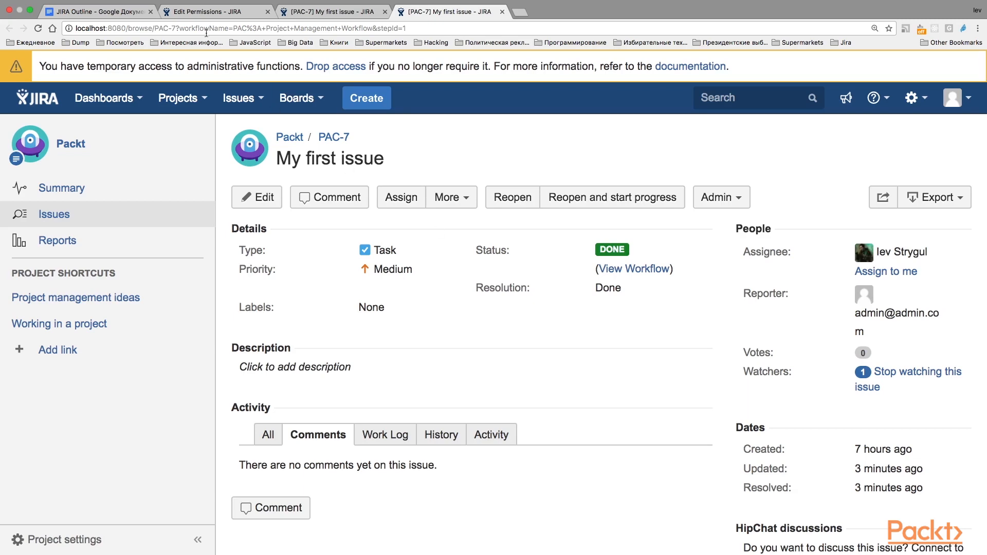
Return to the permission scheme and highlight the Link Issues permission
left_click(207, 12)
scroll(375, 205, "down", 1)
left_click_drag(268, 326, 210, 326)
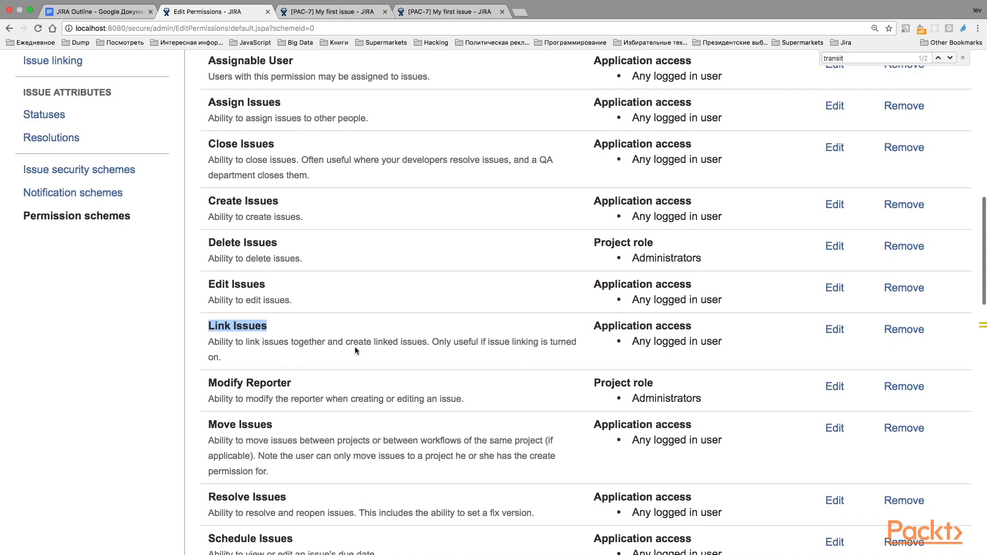
scroll(355, 348, "down", 1)
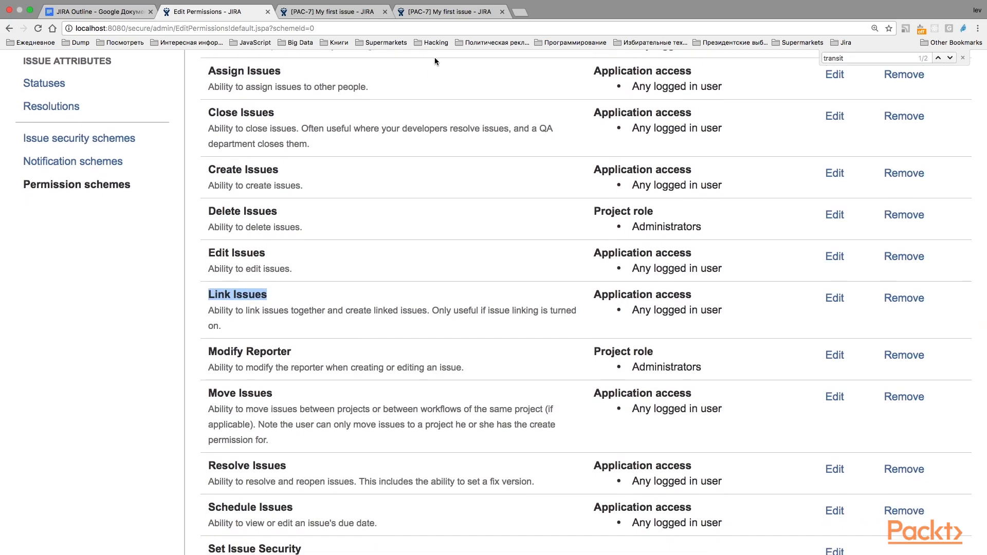
Link issue PAC-7 to PAC-1 This is your first task with the "blocks" relationship
left_click(333, 12)
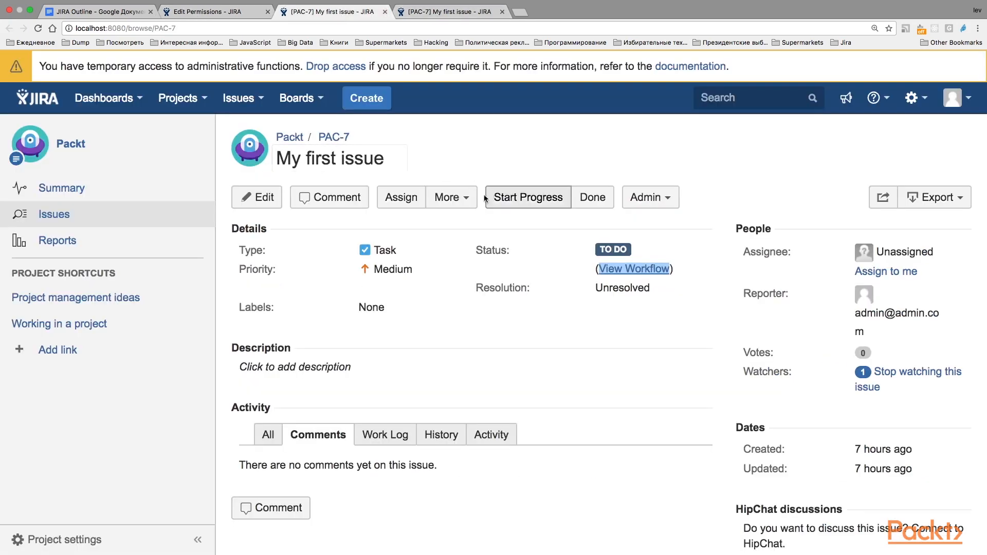
left_click(448, 201)
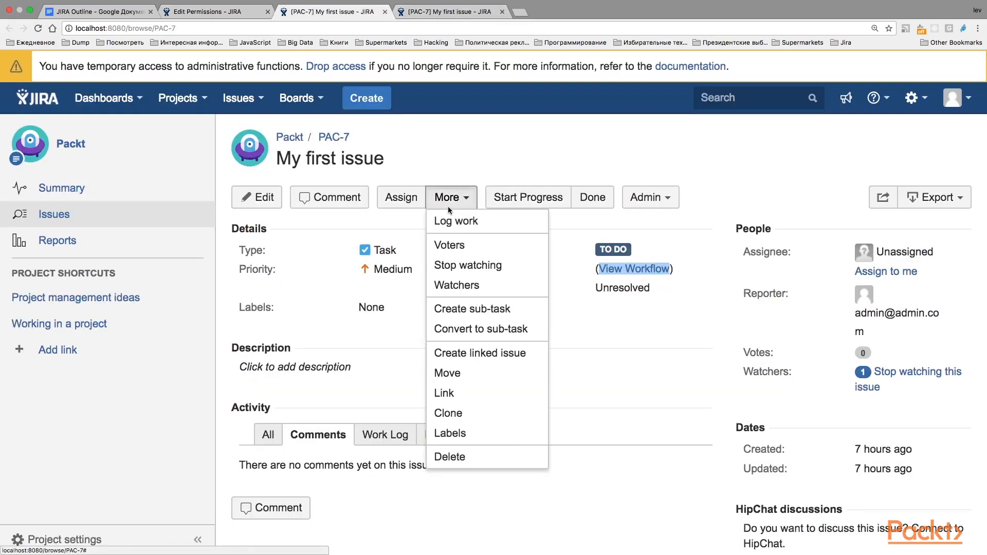
left_click(448, 399)
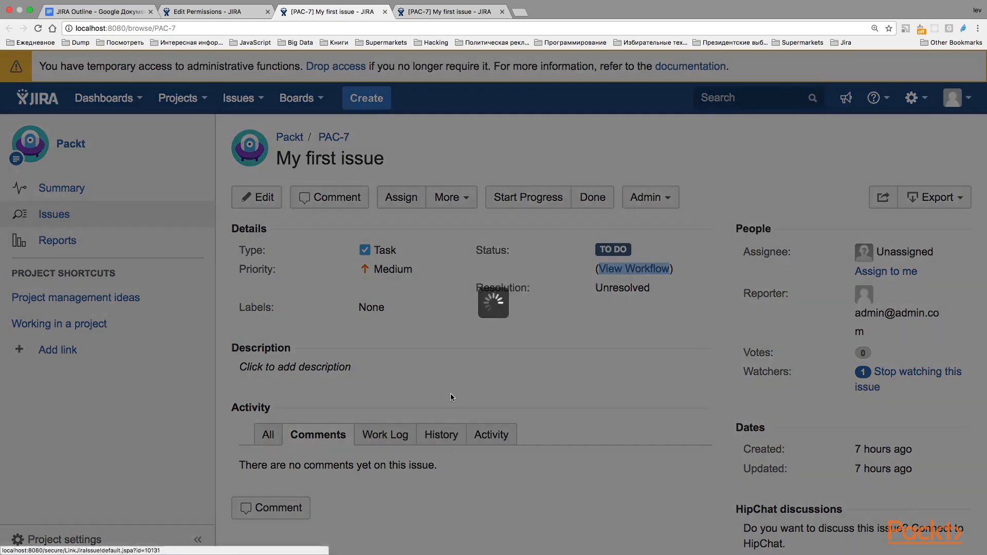
left_click(499, 229)
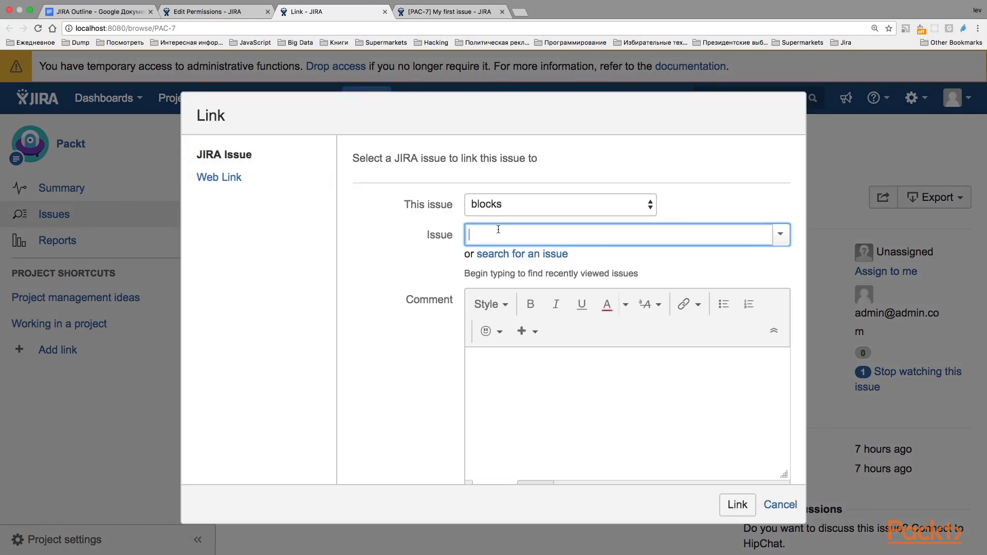
type("PA")
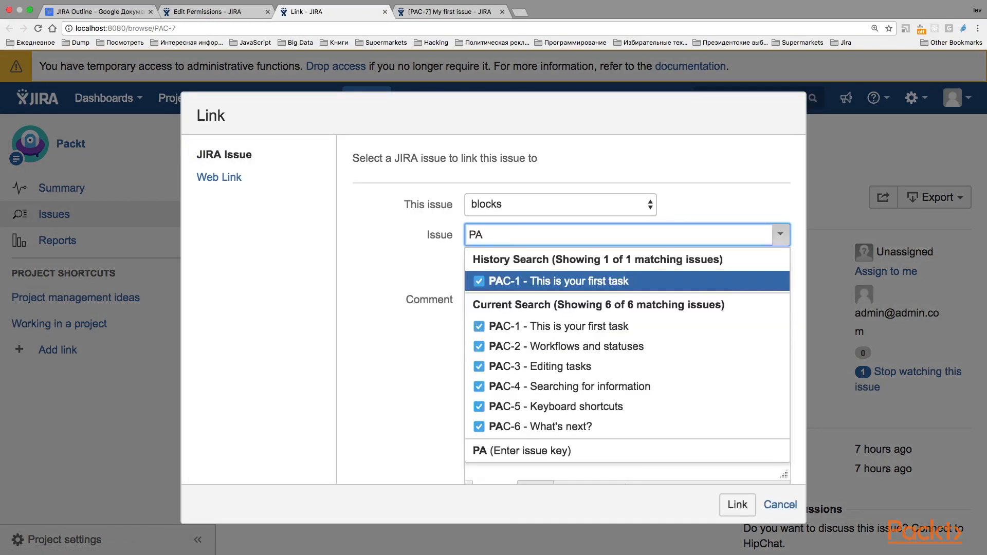
key("Return")
left_click(737, 504)
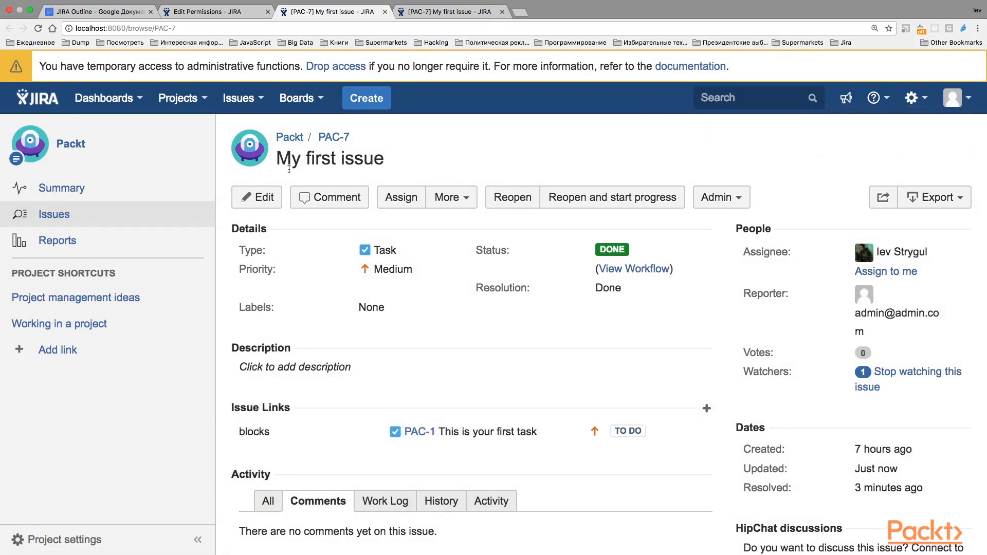
Return to the permission scheme and review the issue permissions after Link Issues, including Modify Reporter and Move Issues
left_click(221, 15)
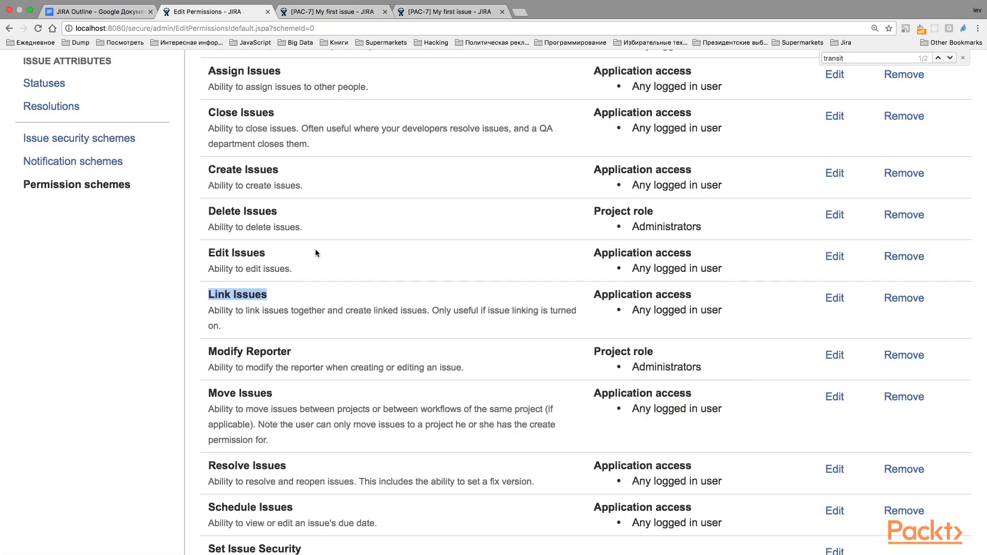
scroll(316, 248, "down", 2)
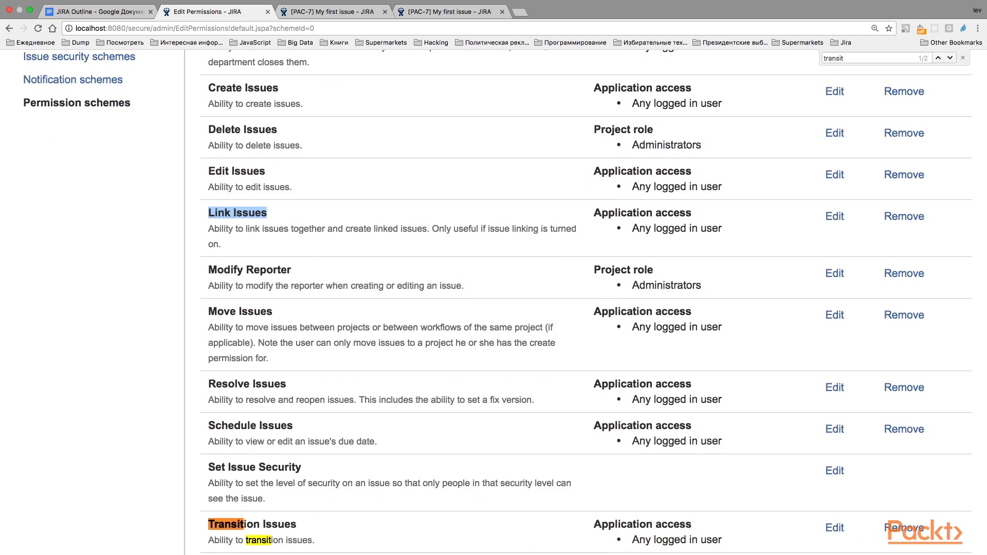
scroll(412, 334, "down", 1)
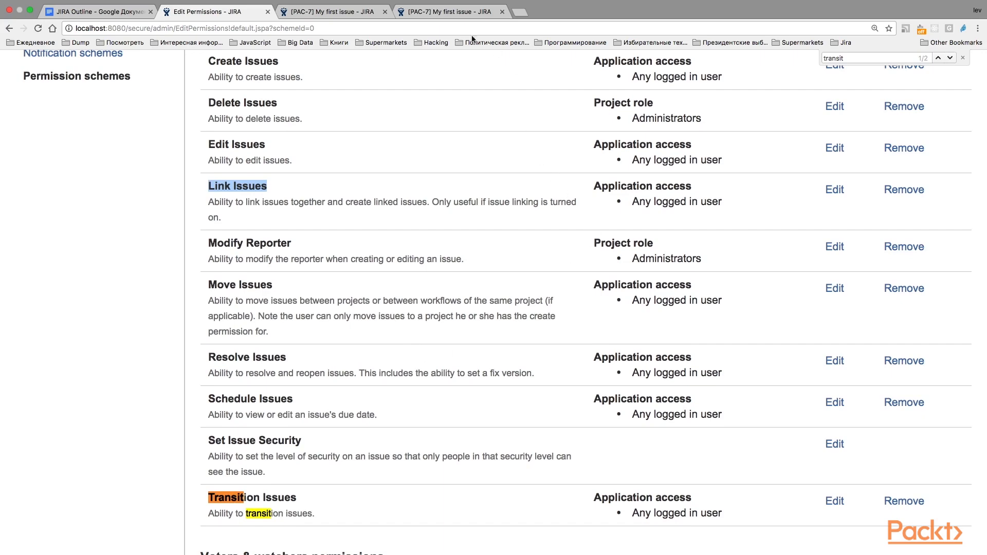
Start moving issue PAC-7 and choose Project (PROJ) as its new project
left_click(453, 14)
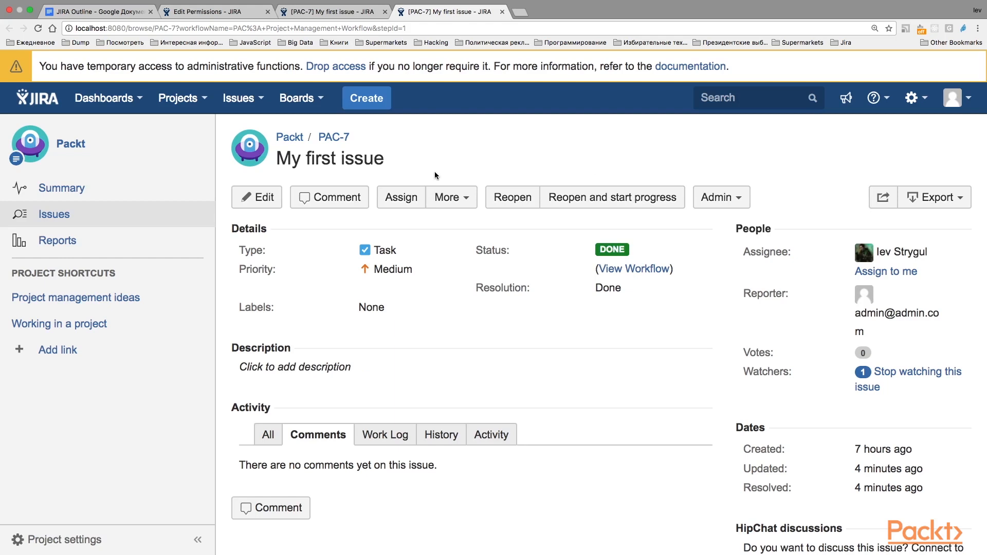
left_click(451, 197)
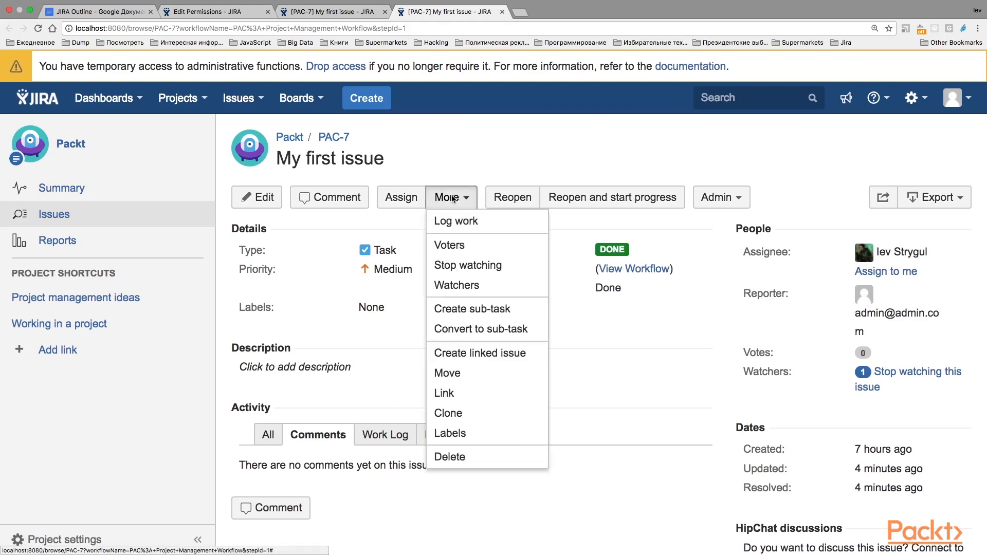
left_click(460, 373)
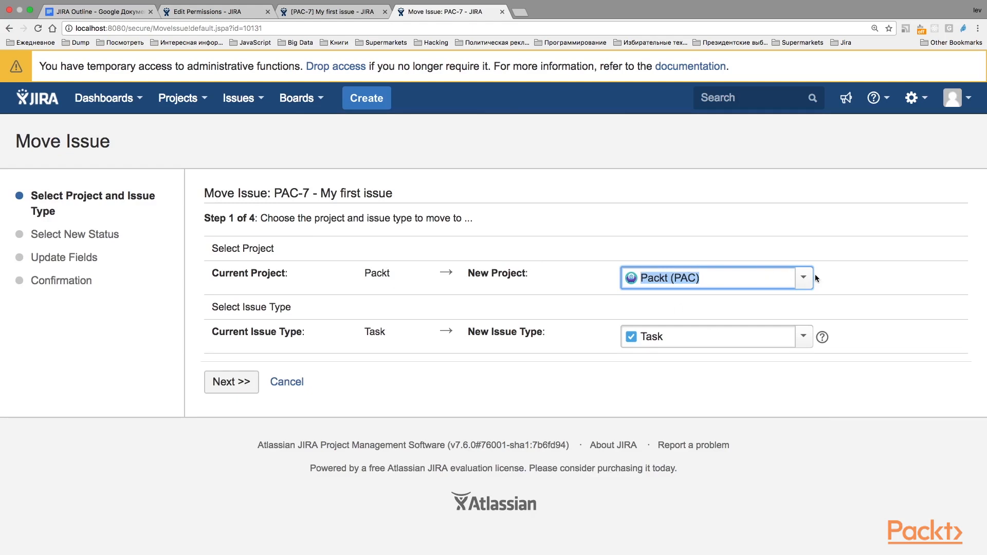
left_click(810, 278)
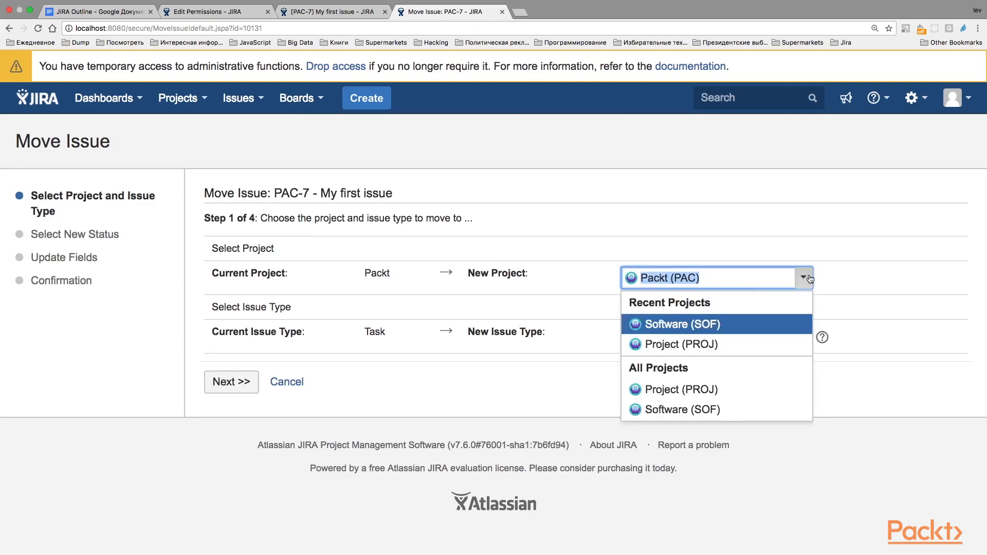
left_click(685, 392)
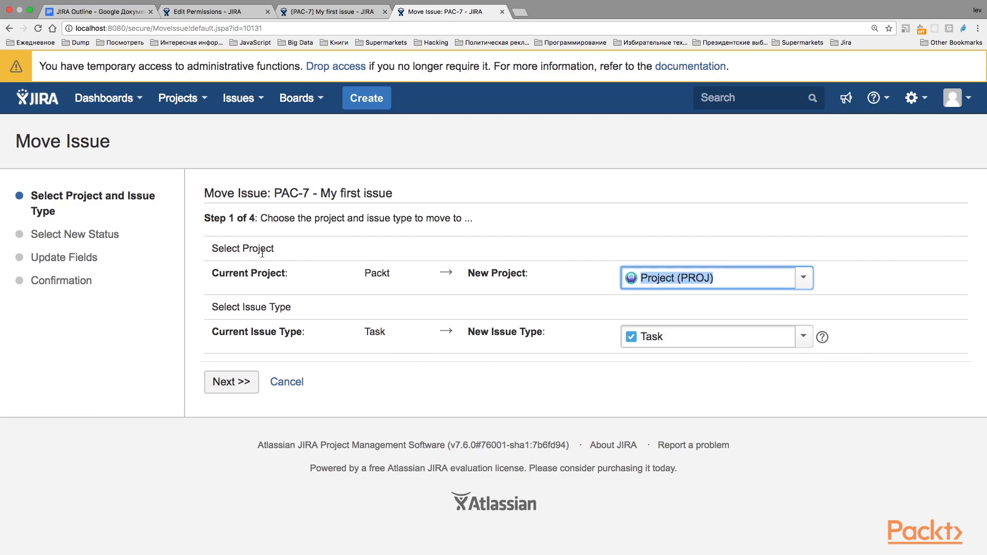
Check the issue permissions in the permission scheme, and list the available target projects in PAC-7's move form
left_click(218, 13)
scroll(347, 161, "up", 3)
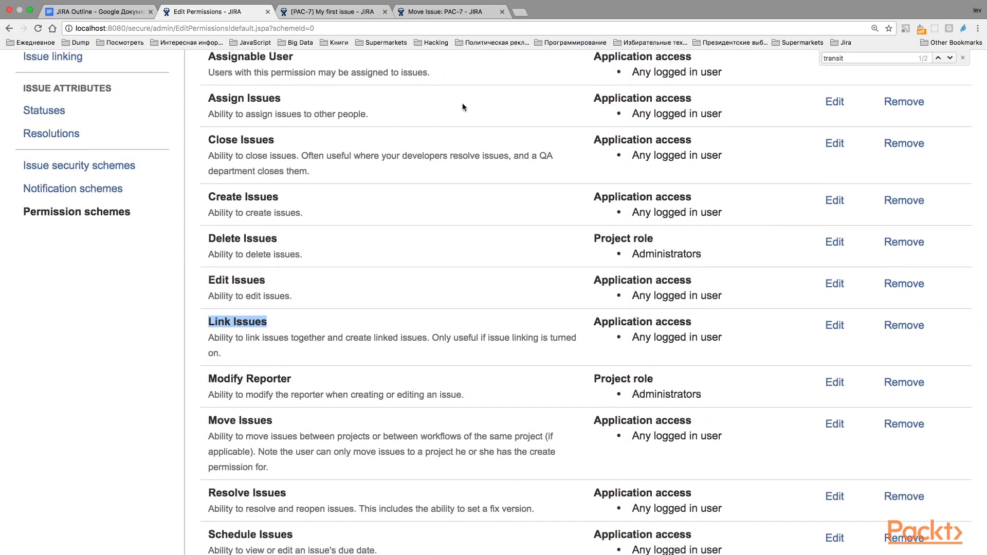
left_click(440, 12)
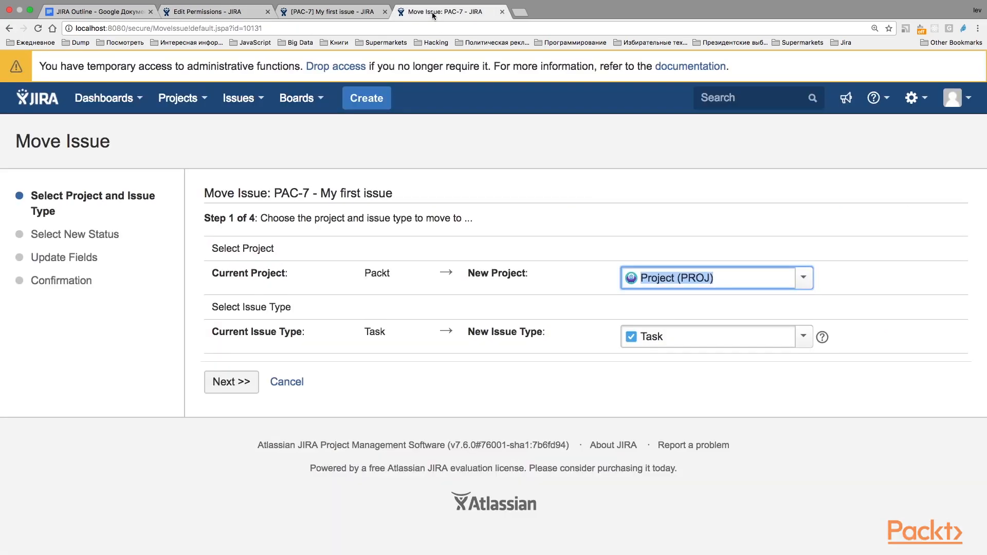
left_click(809, 285)
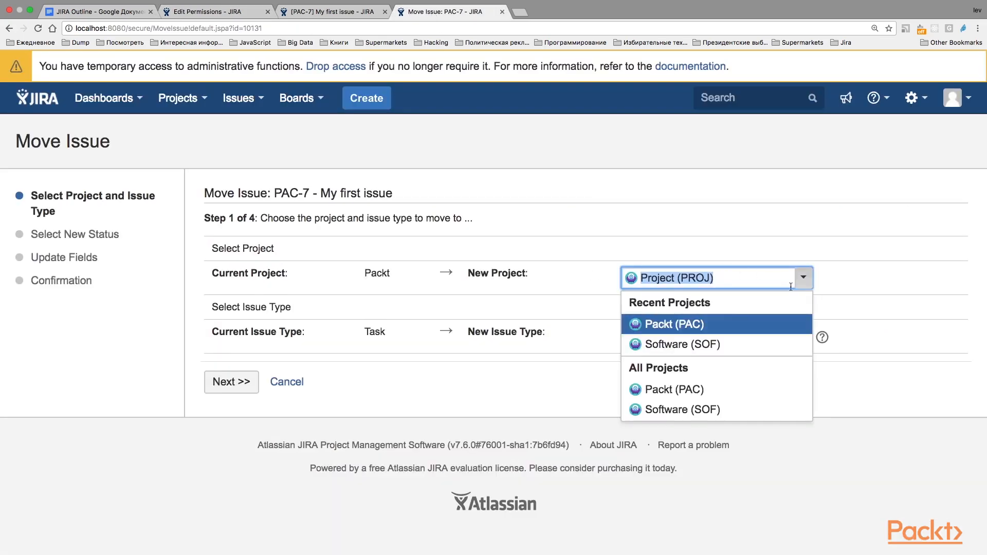
Return to the permission scheme and highlight the Resolve Issues permission
left_click(224, 12)
scroll(300, 177, "down", 5)
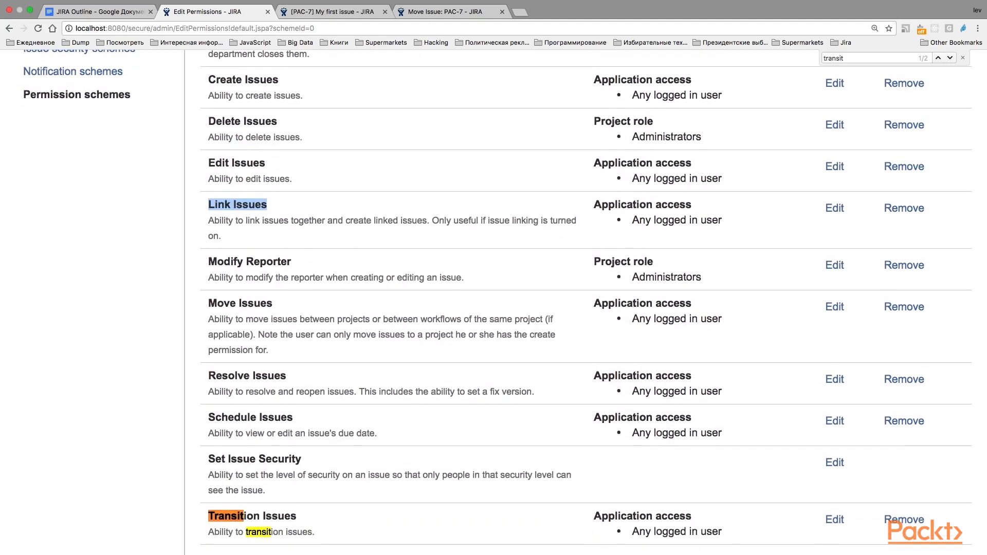
left_click_drag(288, 379, 253, 377)
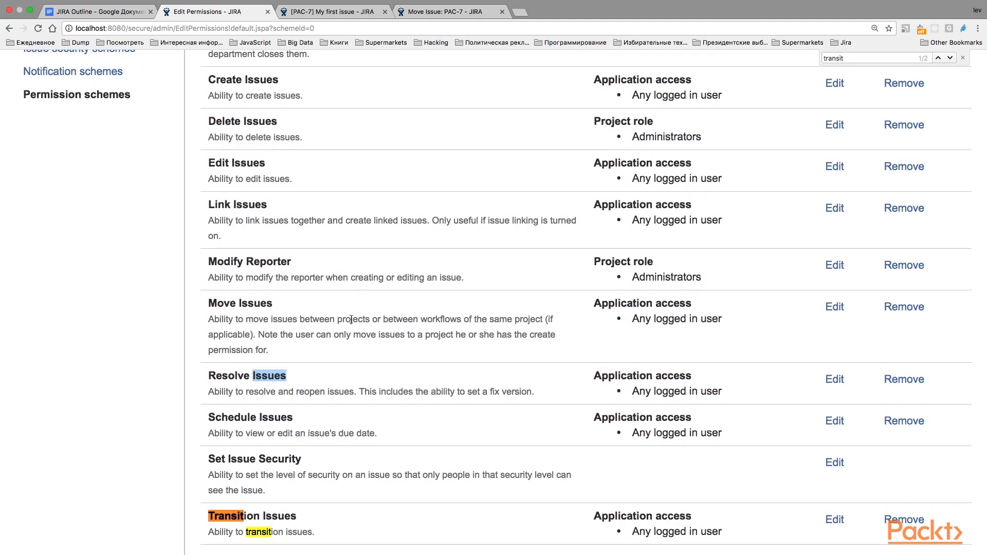
Leave the move form by reopening issue PAC-7, and open its edit form and cancel without saving
left_click(442, 12)
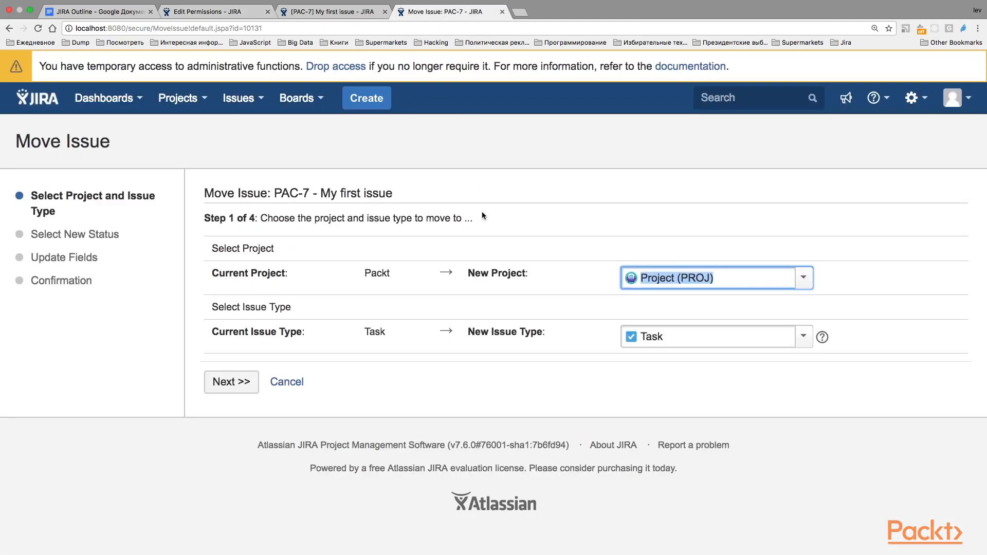
left_click(224, 106)
left_click(246, 190)
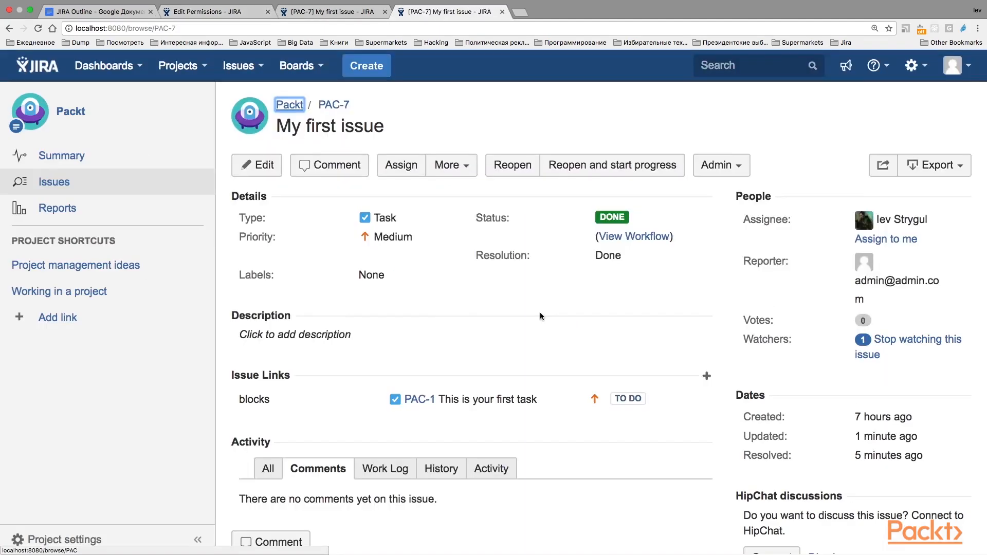
left_click(261, 164)
key("Escape")
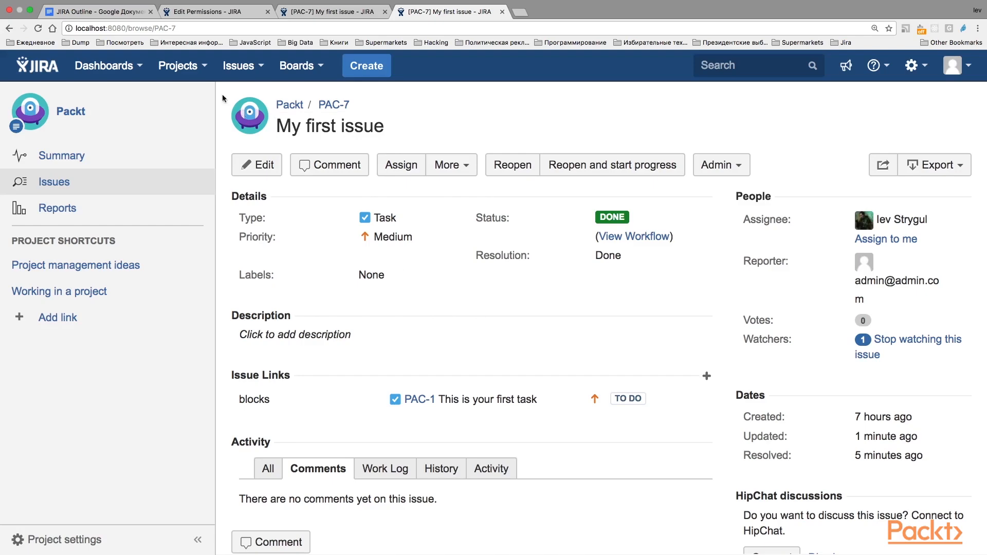
Return to the permission scheme and highlight the Transition Issues and Schedule Issues permissions
left_click(204, 12)
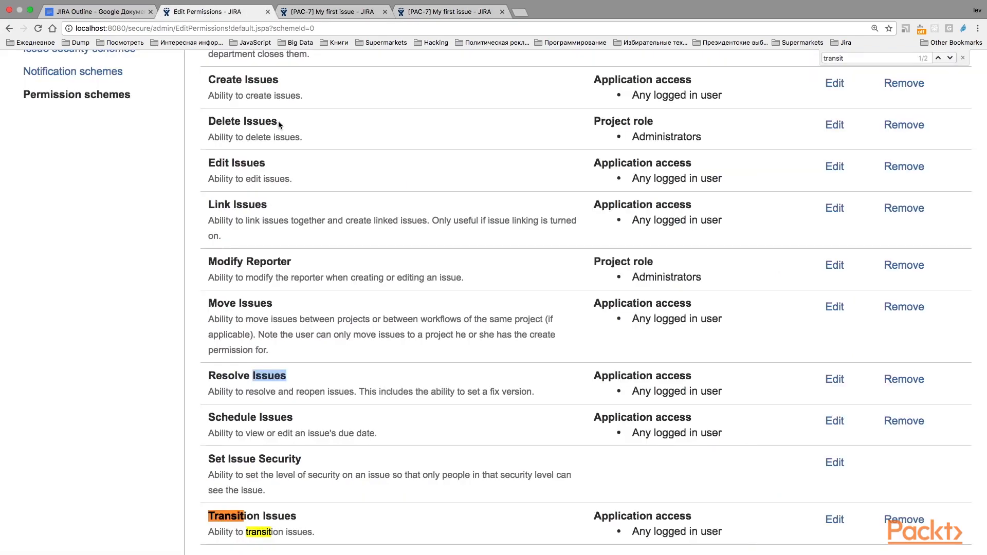
scroll(362, 184, "down", 5)
left_click_drag(298, 387, 233, 385)
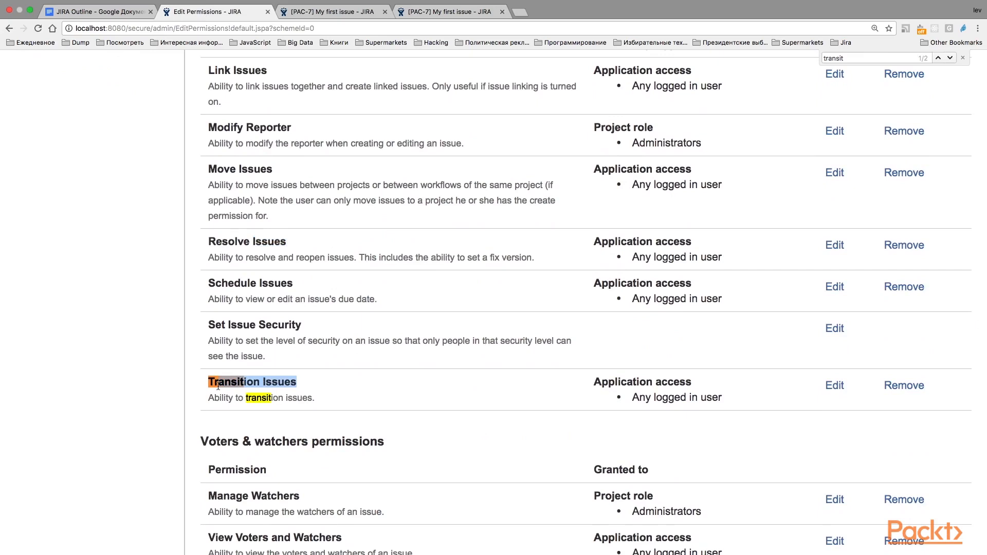
scroll(384, 365, "up", 2)
left_click_drag(296, 318, 222, 318)
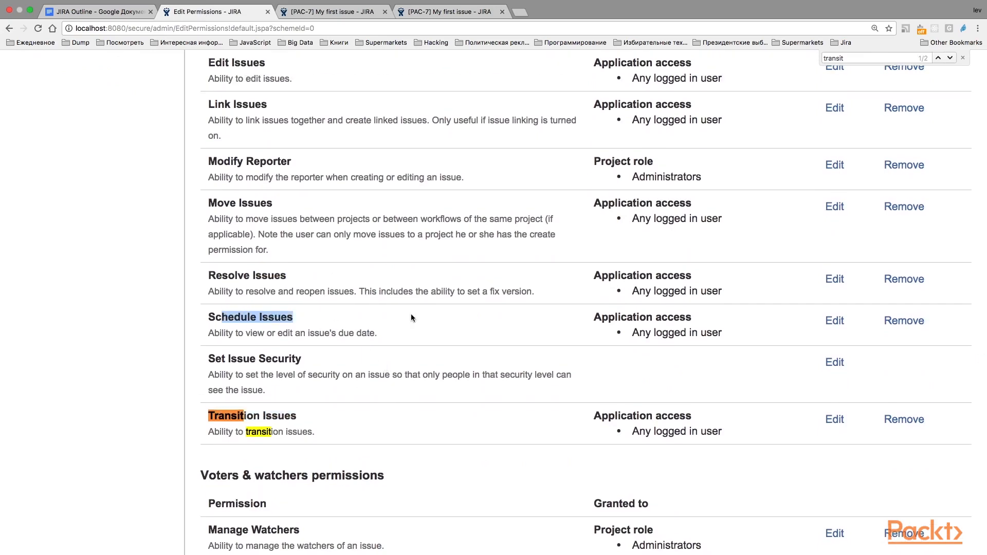
Edit issue PAC-7, set its due date to 21/Nov/17, and save the update
left_click(448, 23)
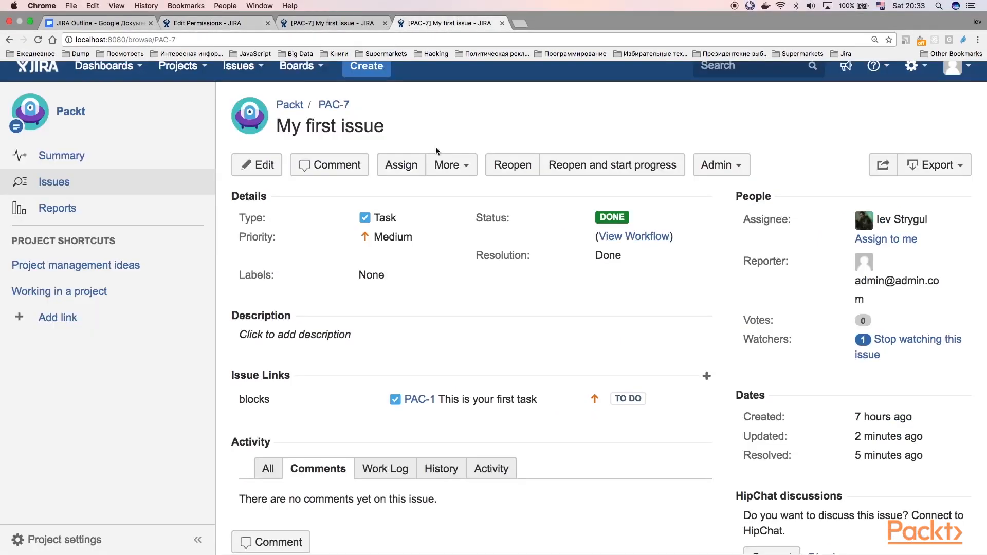
left_click(256, 165)
scroll(405, 350, "down", 5)
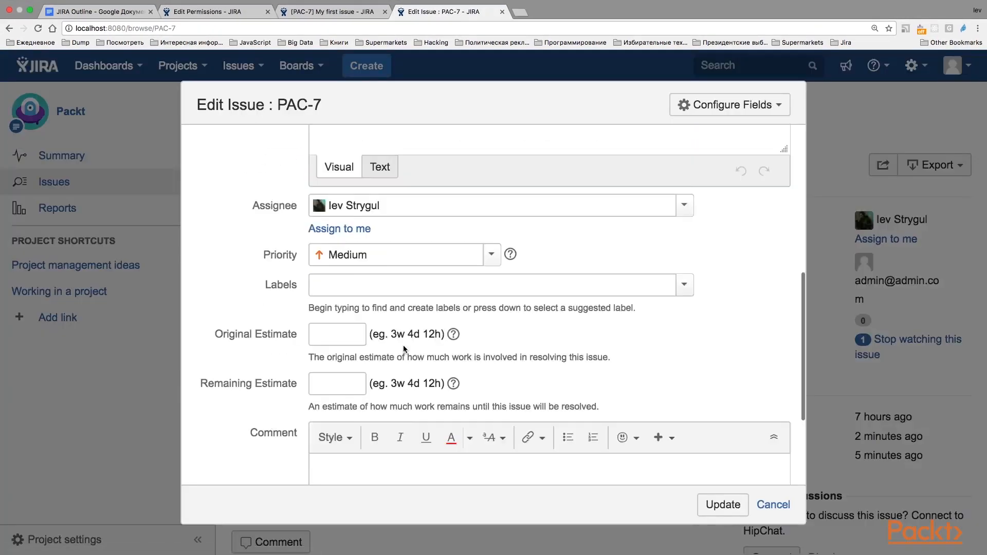
scroll(404, 350, "up", 4)
scroll(404, 350, "up", 1)
left_click(341, 258)
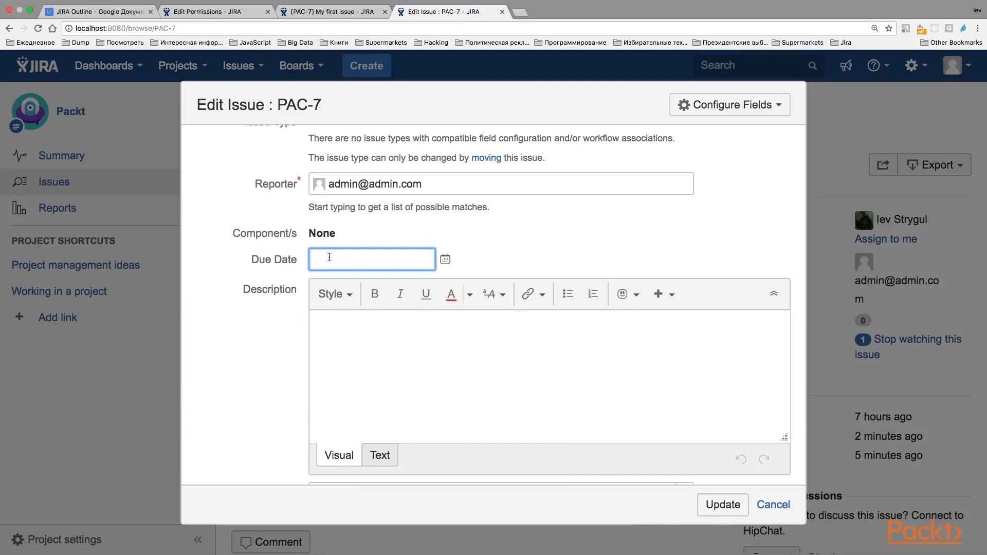
left_click(445, 259)
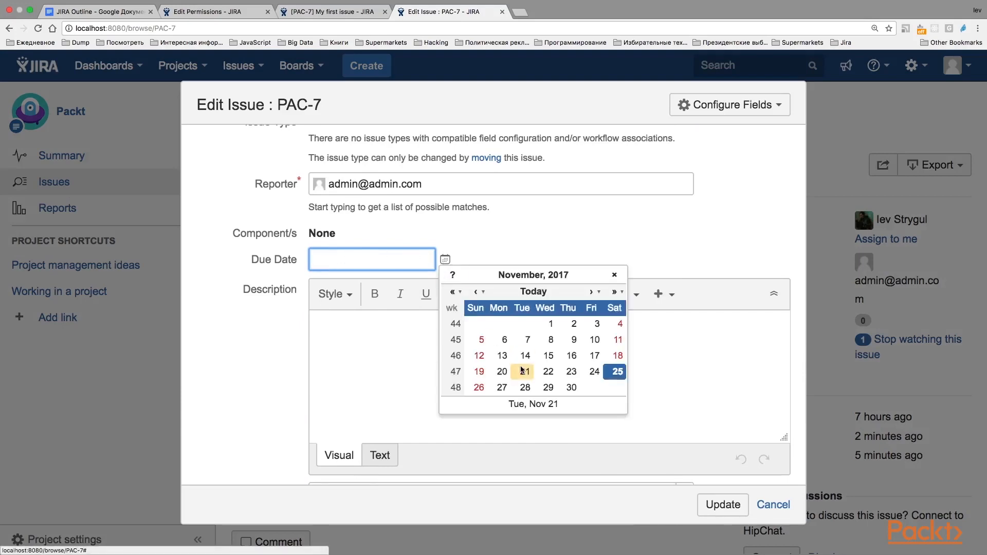
left_click(516, 368)
left_click(722, 505)
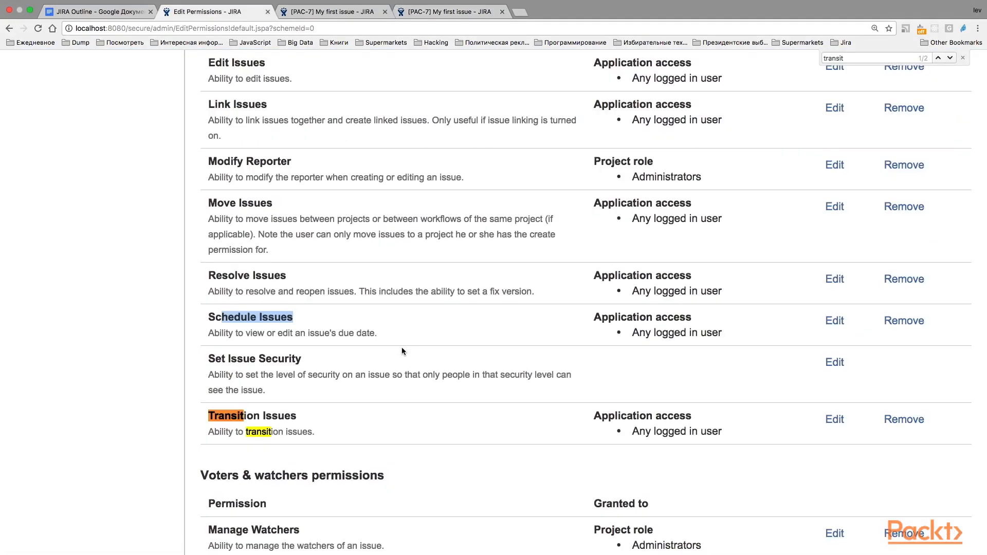
Check the due date on issue PAC-7 and review the Set Issue Security and Transition Issues permissions in the scheme
scroll(402, 347, "down", 3)
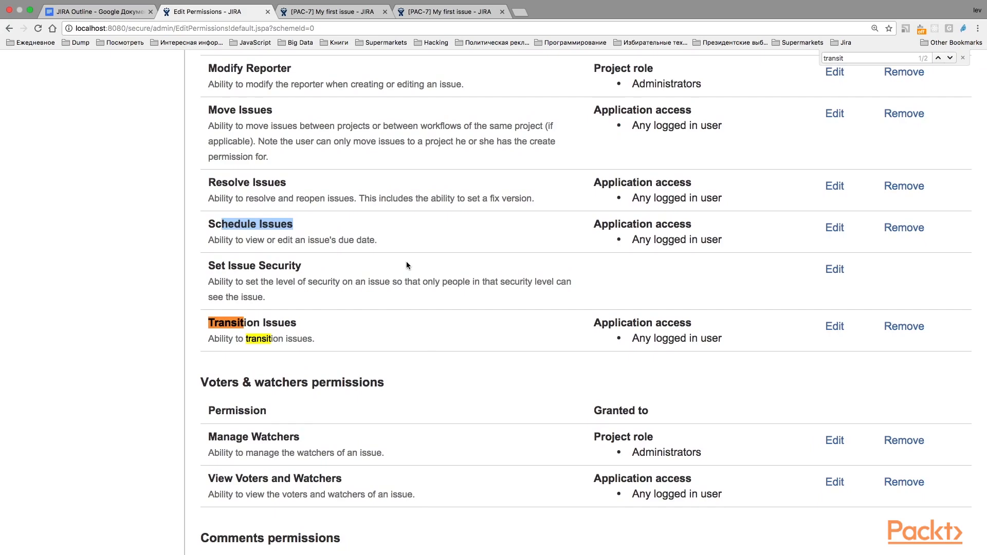
left_click(429, 11)
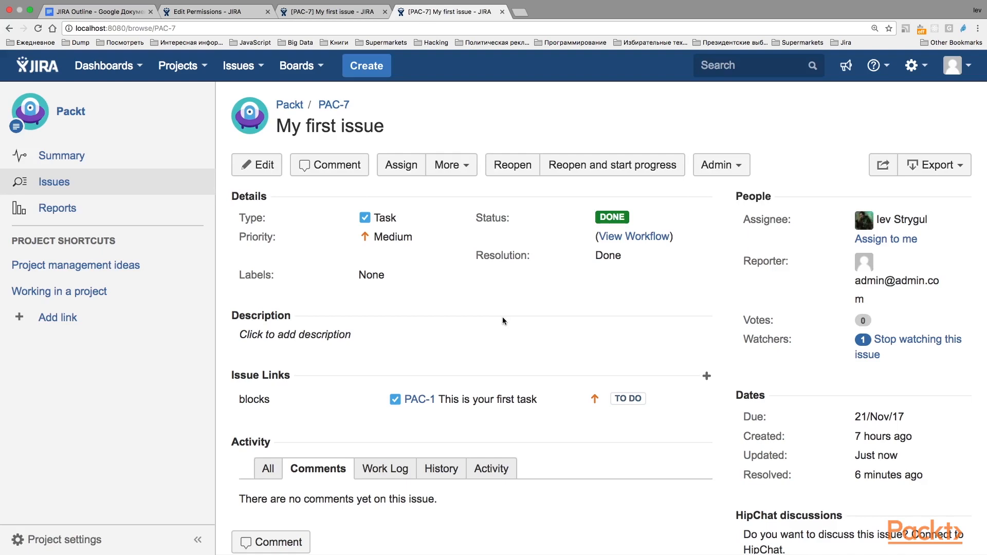
left_click(206, 11)
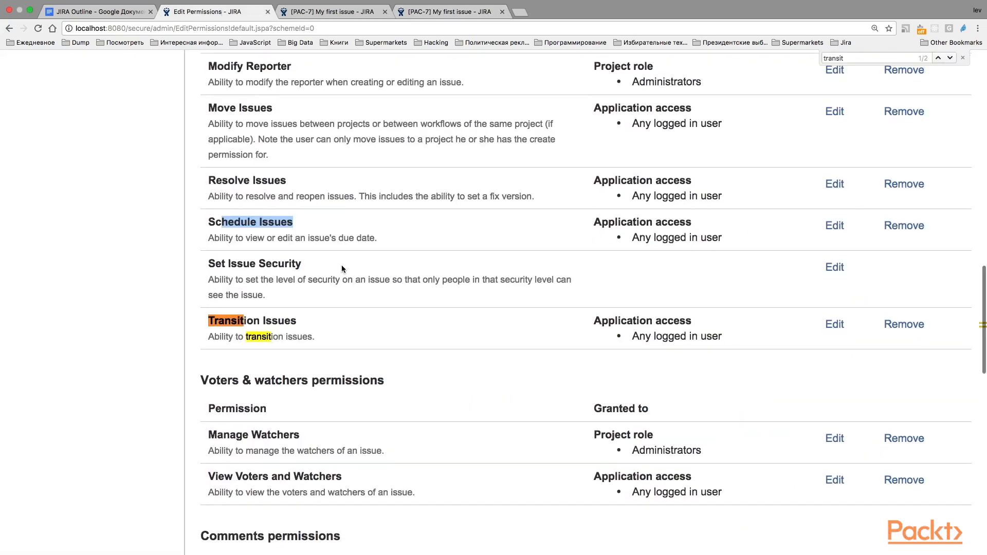
scroll(342, 266, "down", 3)
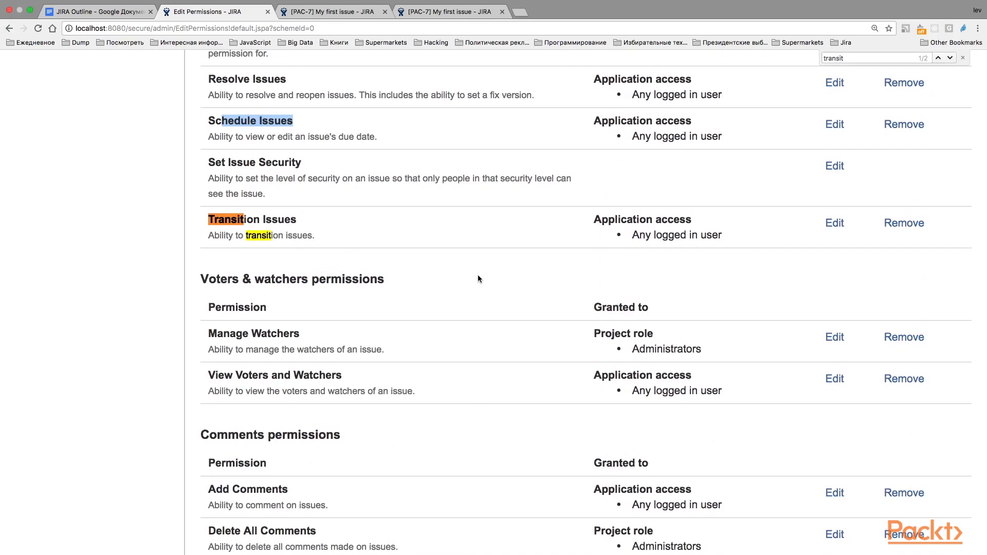
Reopen the resolved issue PAC-7 and start progress on it
left_click(450, 11)
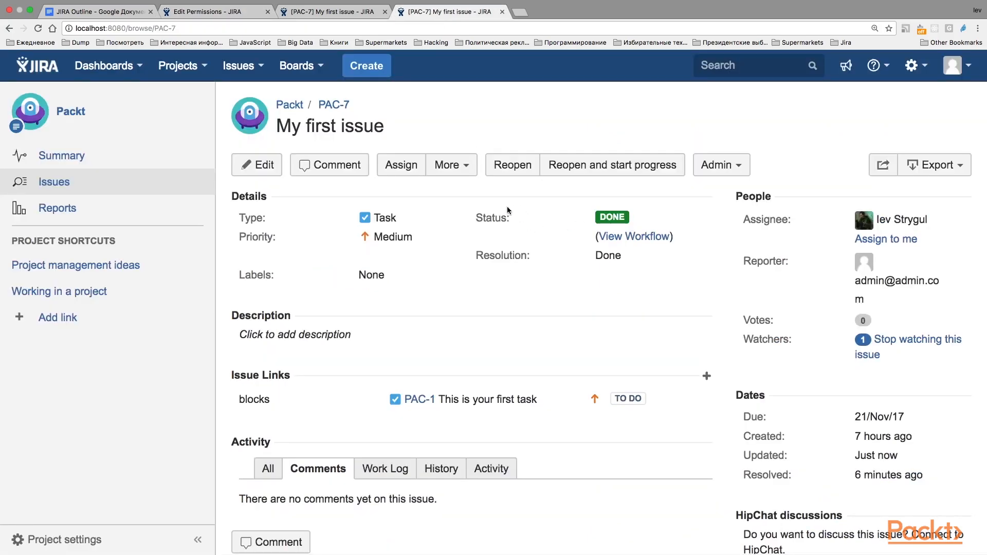
left_click(507, 169)
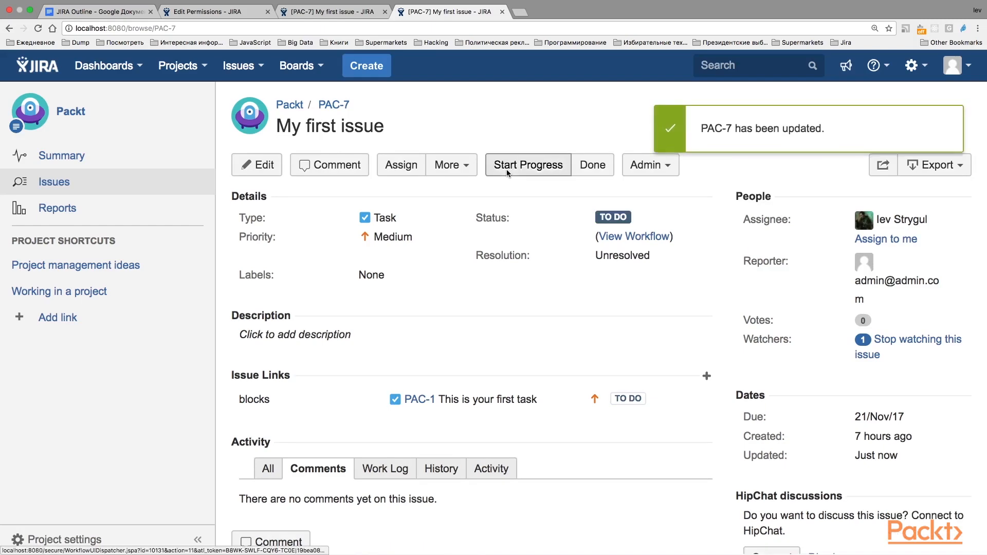
left_click(507, 169)
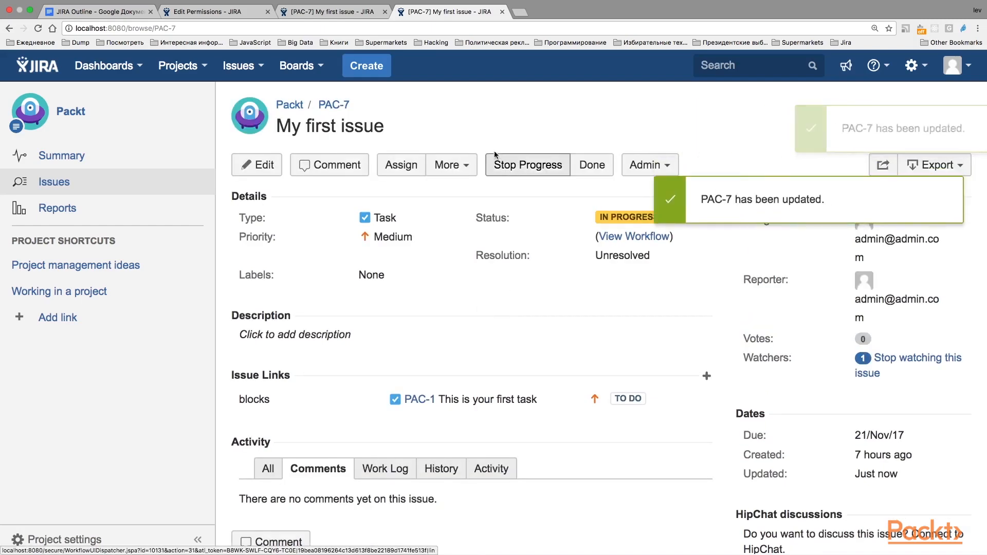
Return to the permission scheme and highlight the Voters & watchers permissions section
left_click(233, 15)
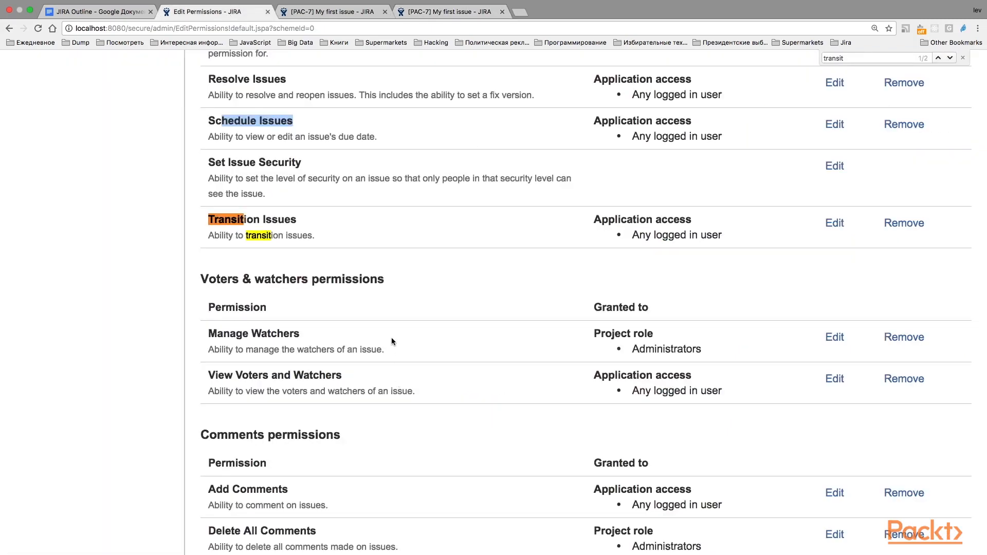
scroll(391, 338, "down", 2)
scroll(391, 341, "up", 5)
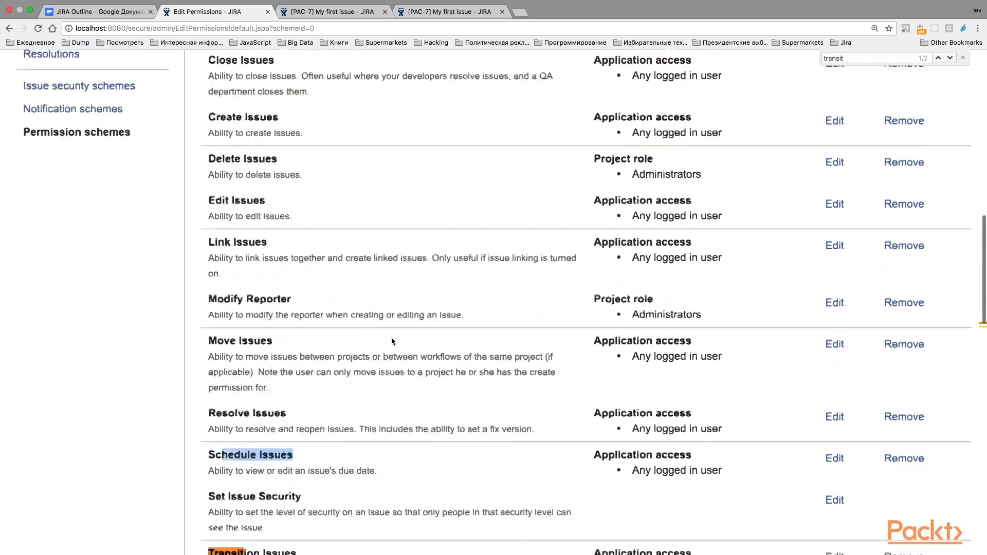
scroll(391, 340, "down", 3)
scroll(391, 342, "down", 3)
left_click_drag(202, 310, 344, 423)
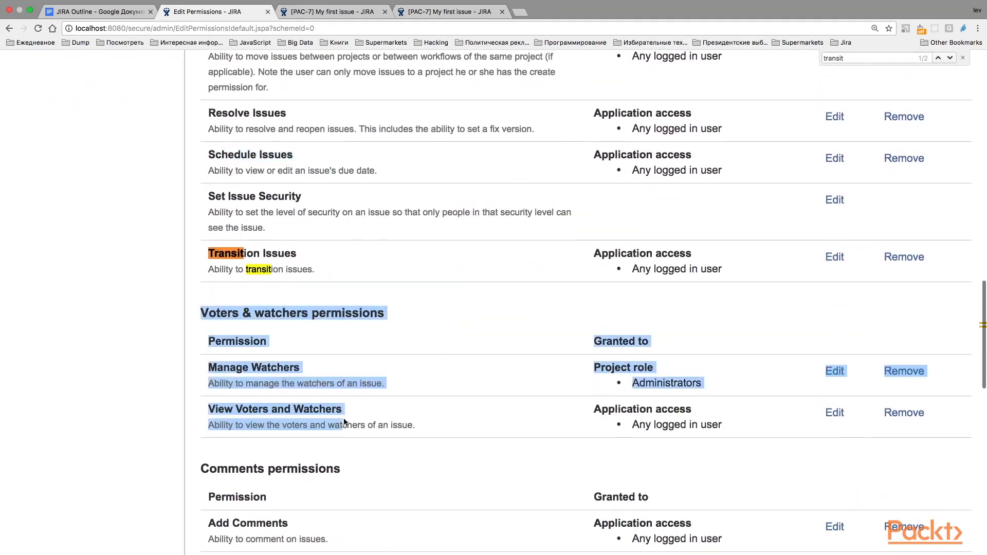
left_click(360, 333)
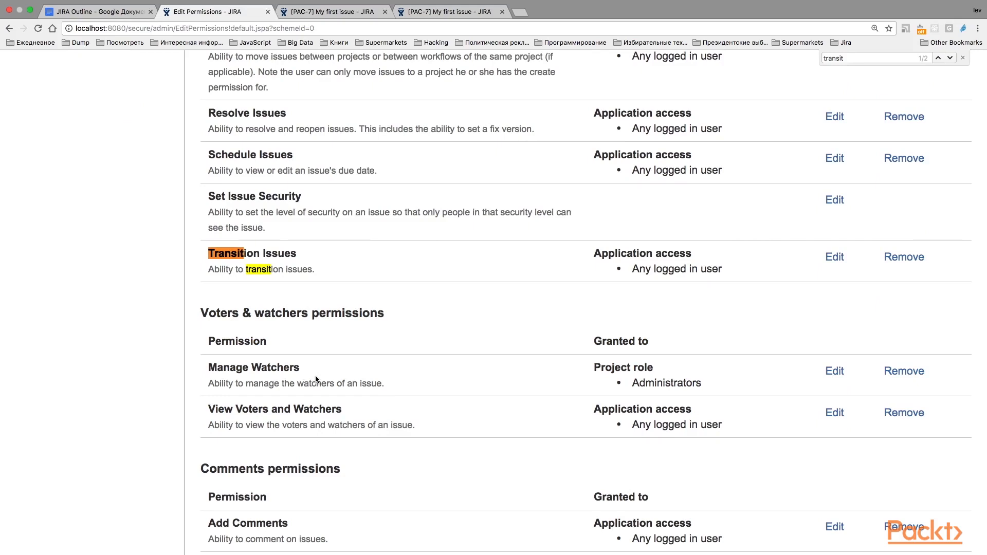
Review the voters and watchers, comments, attachments and time tracking permissions, and return to the beginning of the permission scheme
scroll(316, 379, "down", 1)
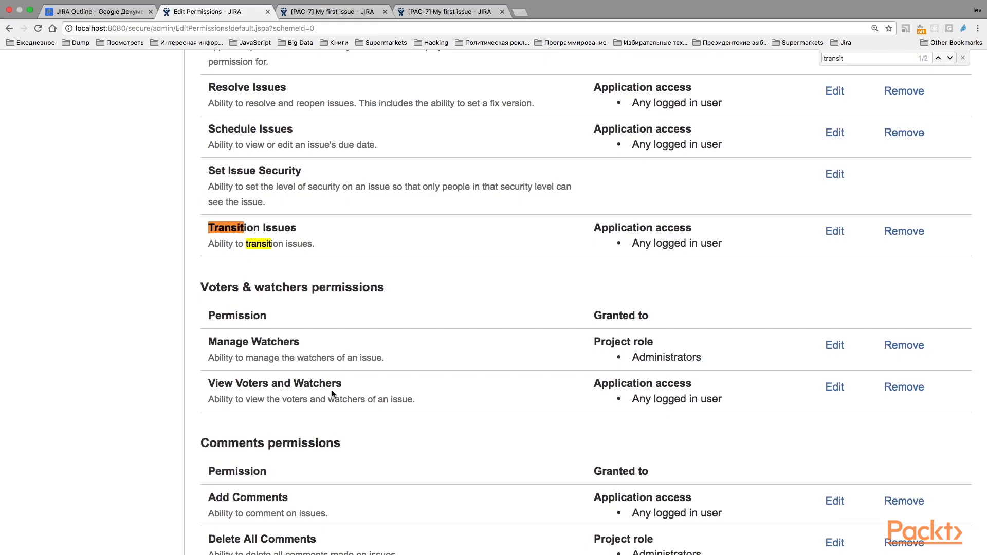
scroll(333, 396, "down", 2)
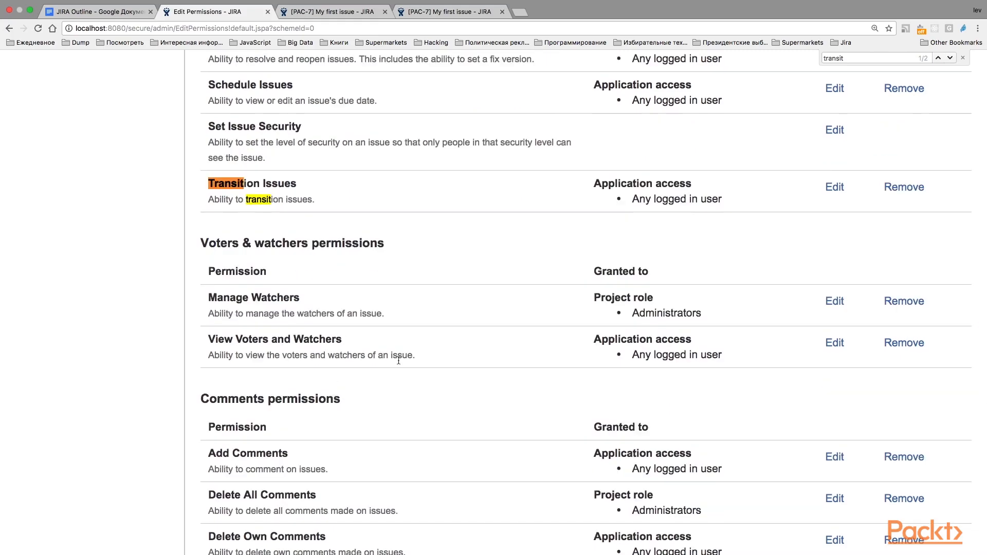
scroll(399, 361, "down", 6)
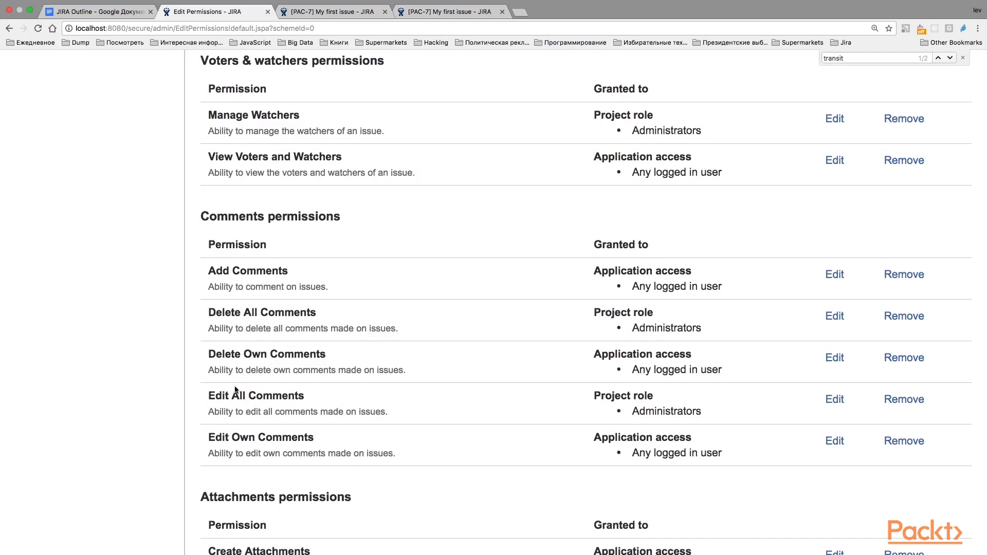
scroll(272, 422, "down", 1)
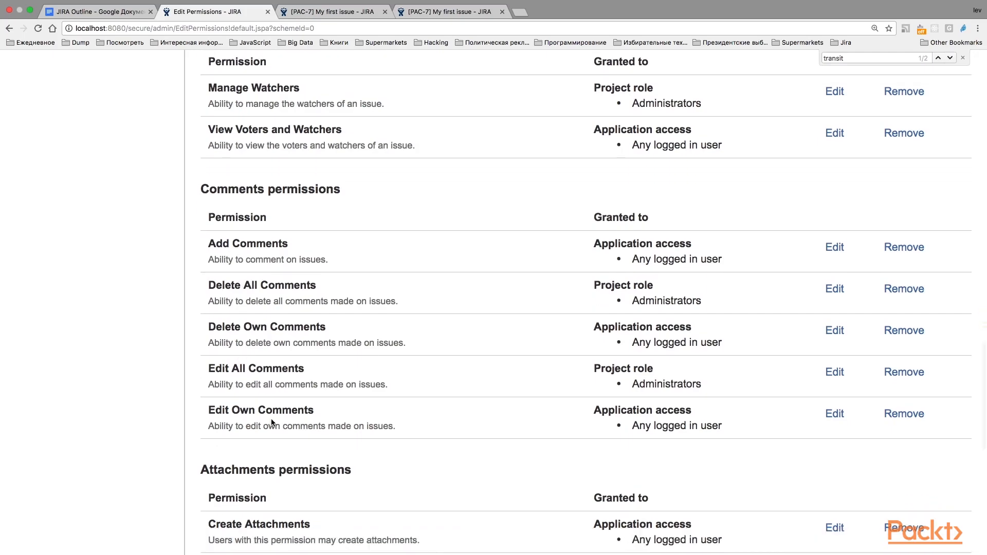
scroll(272, 422, "down", 6)
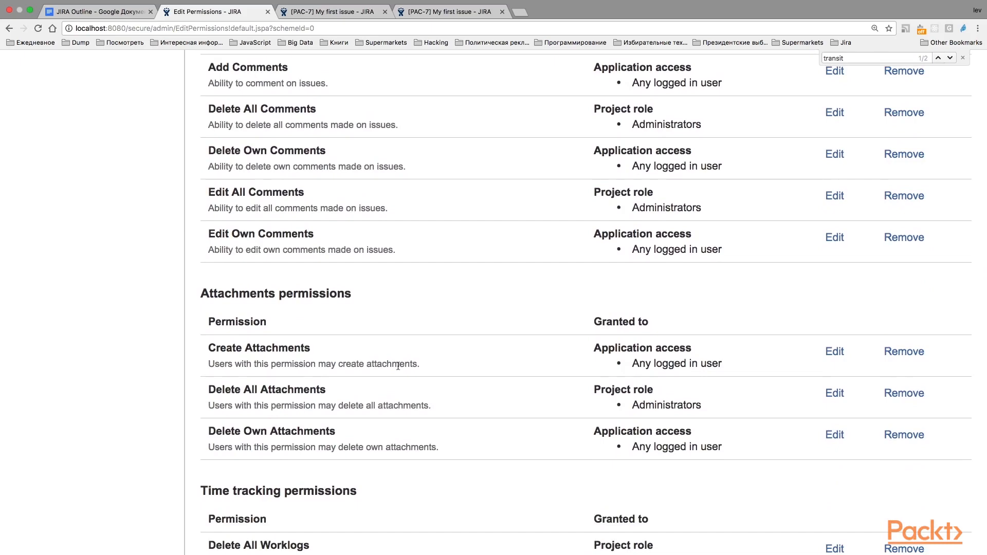
scroll(398, 366, "down", 10)
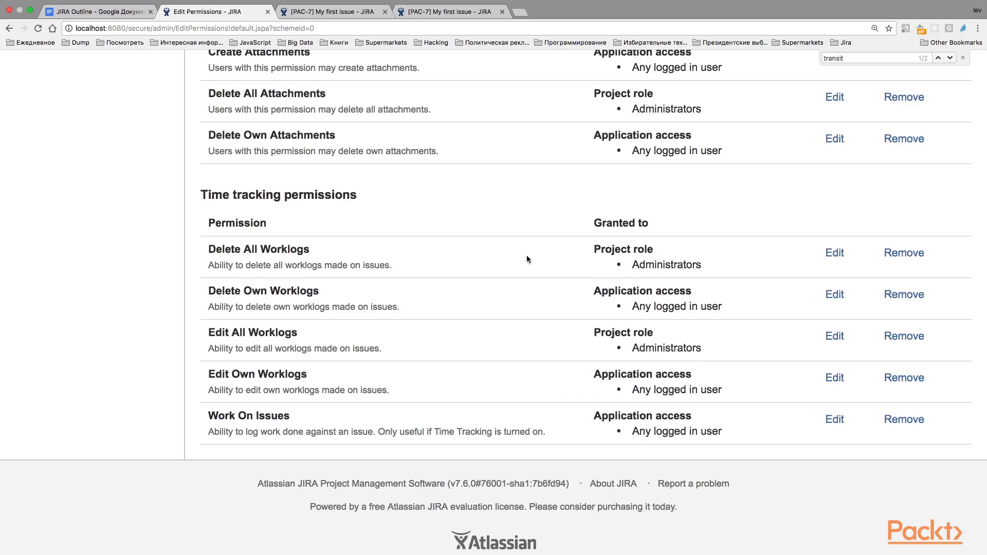
scroll(526, 257, "up", 20)
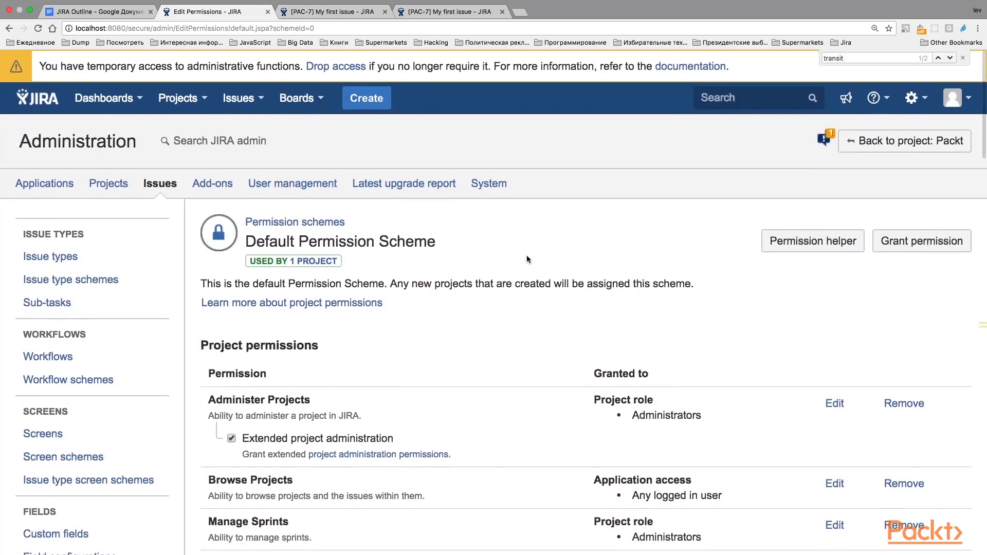